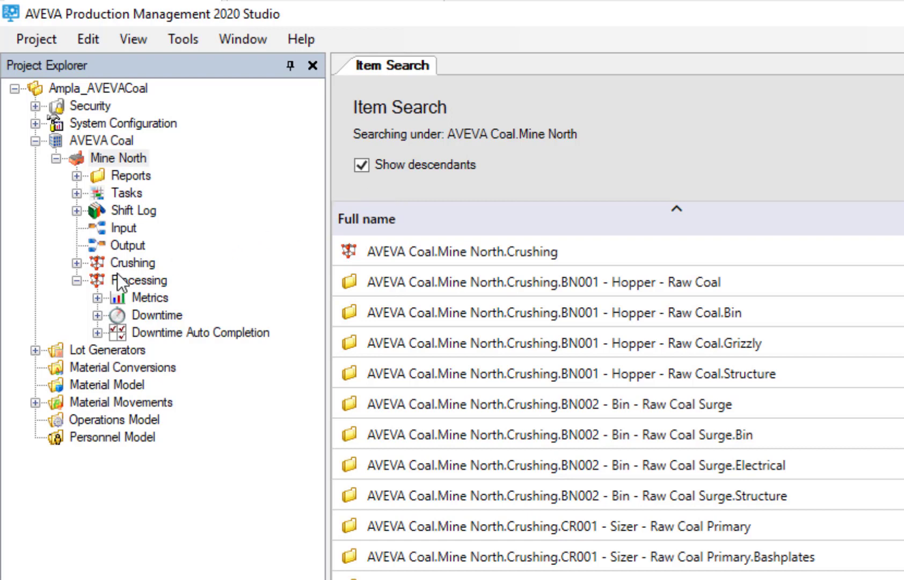
# Expand the Crushing area's Metrics fields down to Availability KPI-04, widening the project tree to read the field names.
pyautogui.click(77, 262)
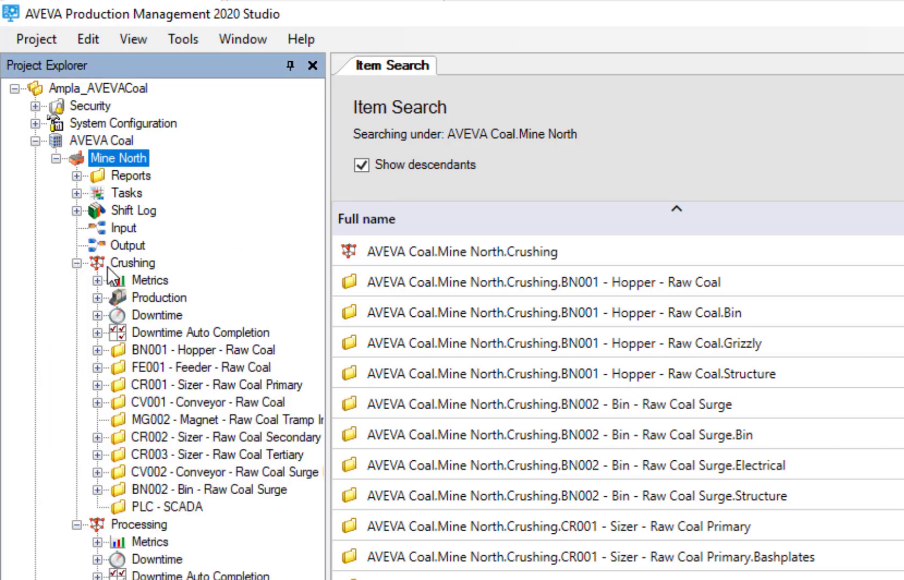
pyautogui.click(148, 279)
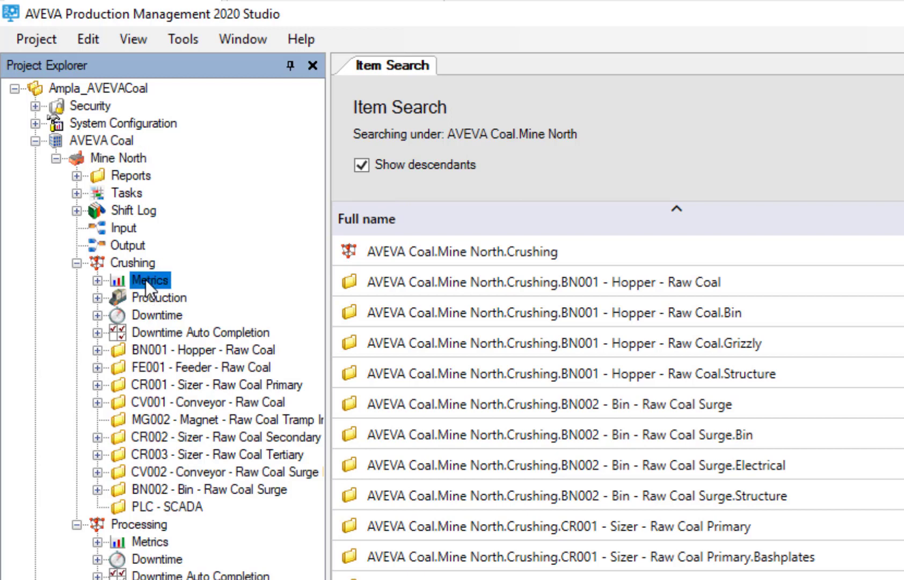
pyautogui.click(98, 280)
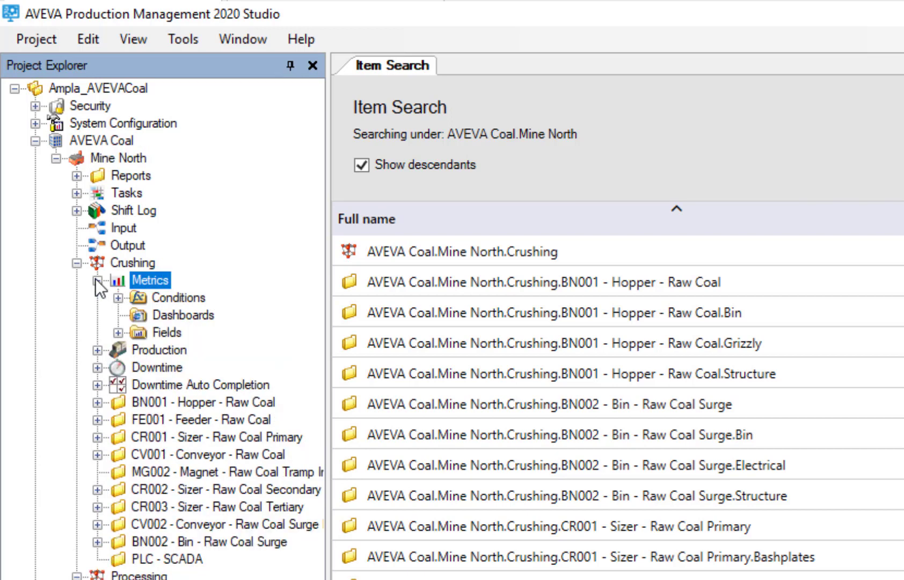
pyautogui.click(118, 332)
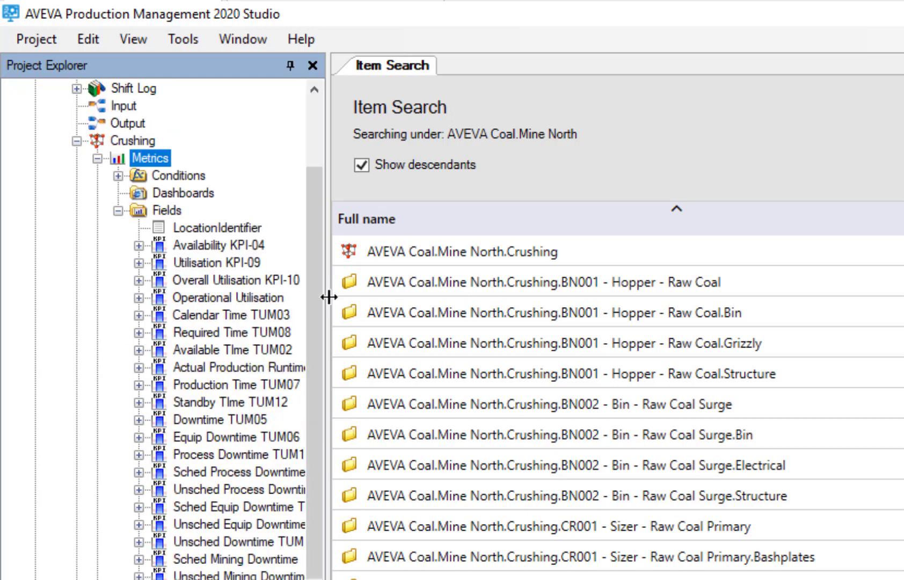
pyautogui.moveTo(327, 292); pyautogui.dragTo(435, 306)
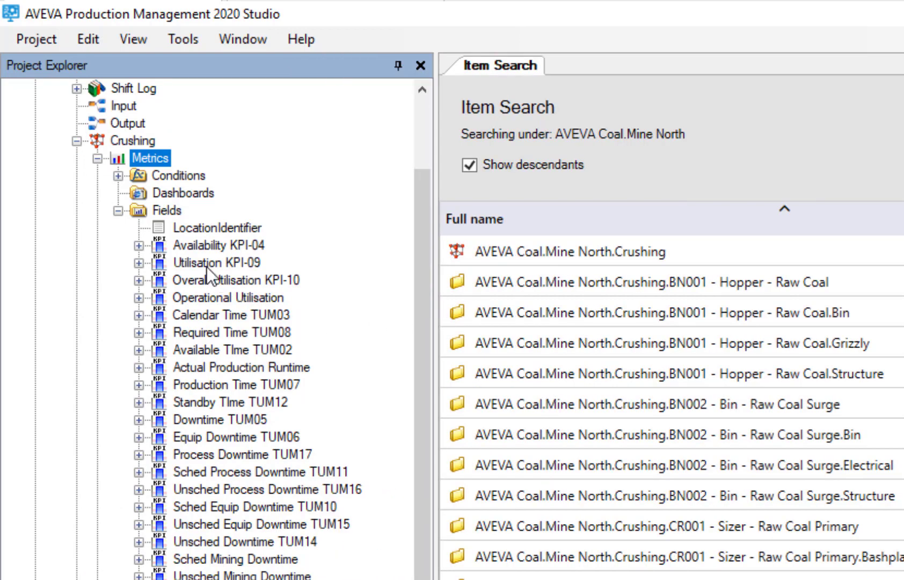
pyautogui.click(139, 246)
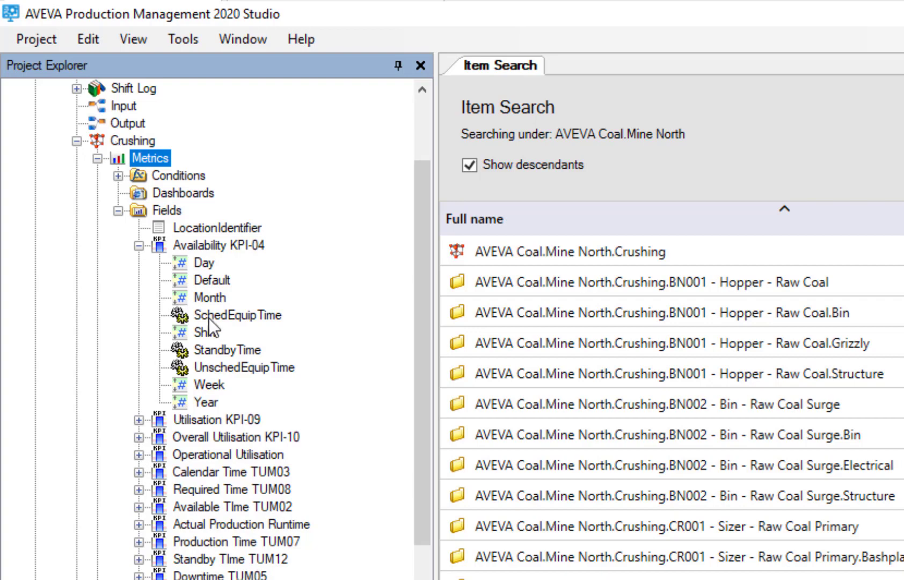
pyautogui.scroll(-9, 213, 559)
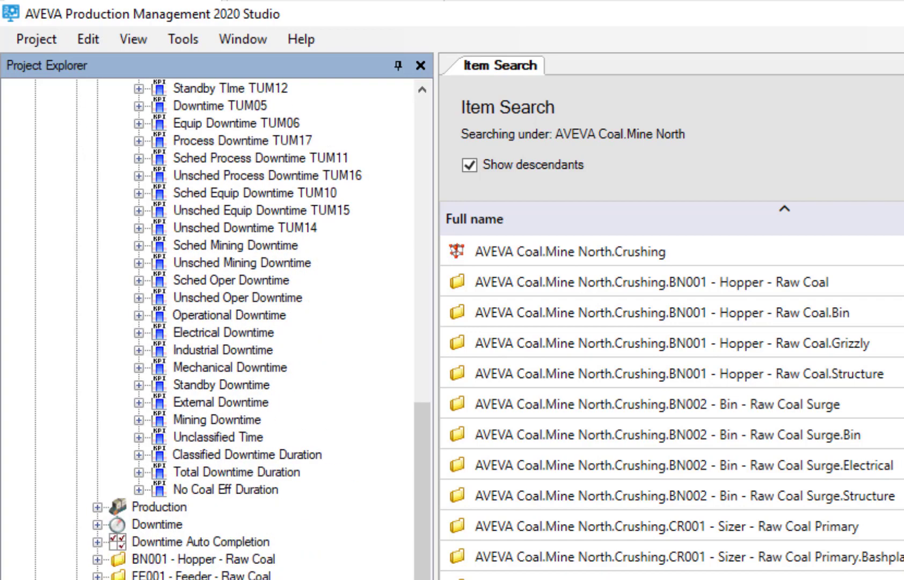
pyautogui.scroll(7, 205, 569)
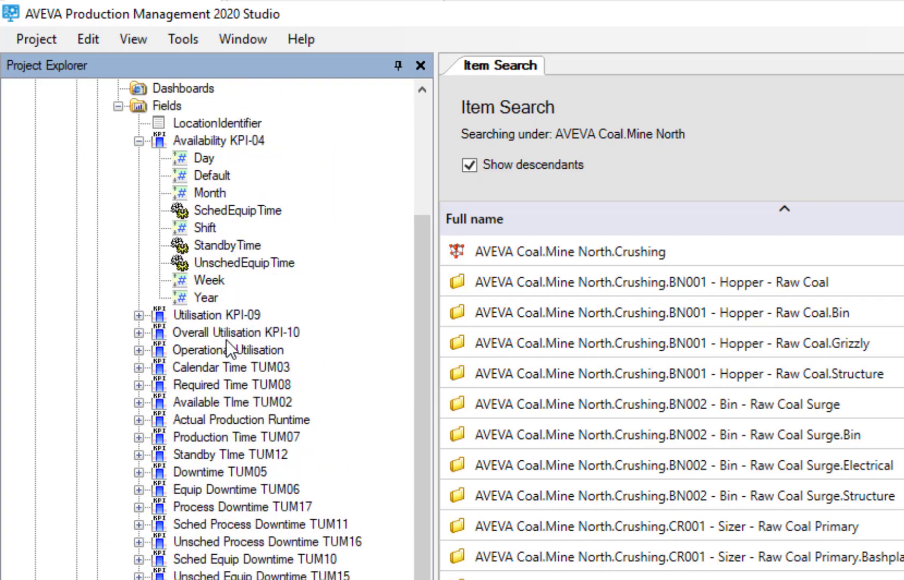
# Inspect the KpiItem property of the SchedEquipTime resolver under Crushing's Availability KPI-04.
pyautogui.click(220, 210)
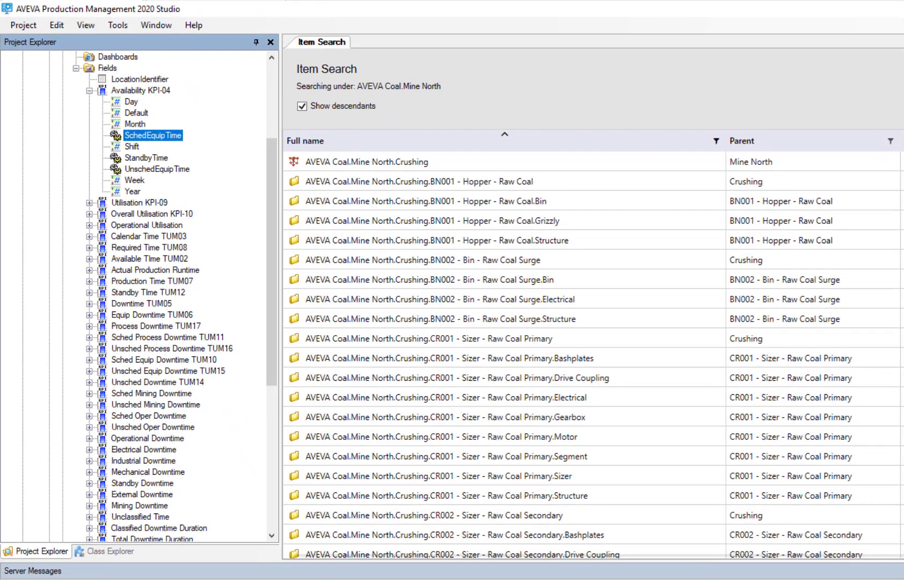
pyautogui.click(902, 59)
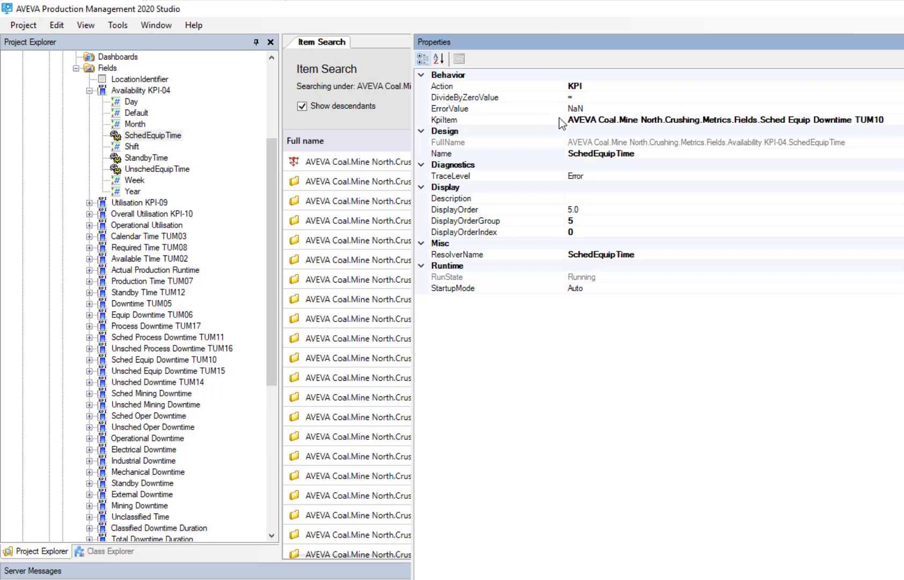
pyautogui.moveTo(562, 119); pyautogui.dragTo(532, 120)
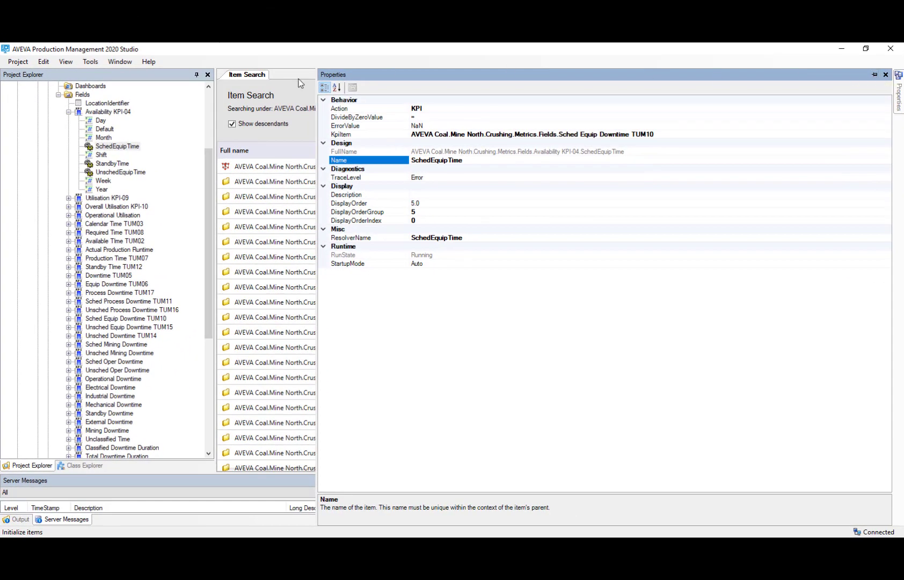
pyautogui.click(291, 99)
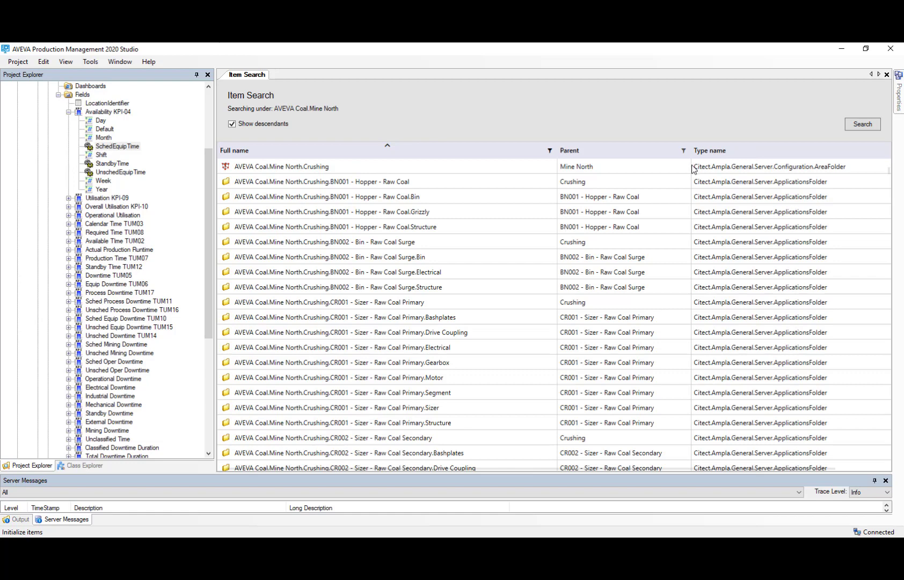
# Add the KpiItem column to the item search results and narrow the Parent and Type name columns to fit it.
pyautogui.rightClick(758, 155)
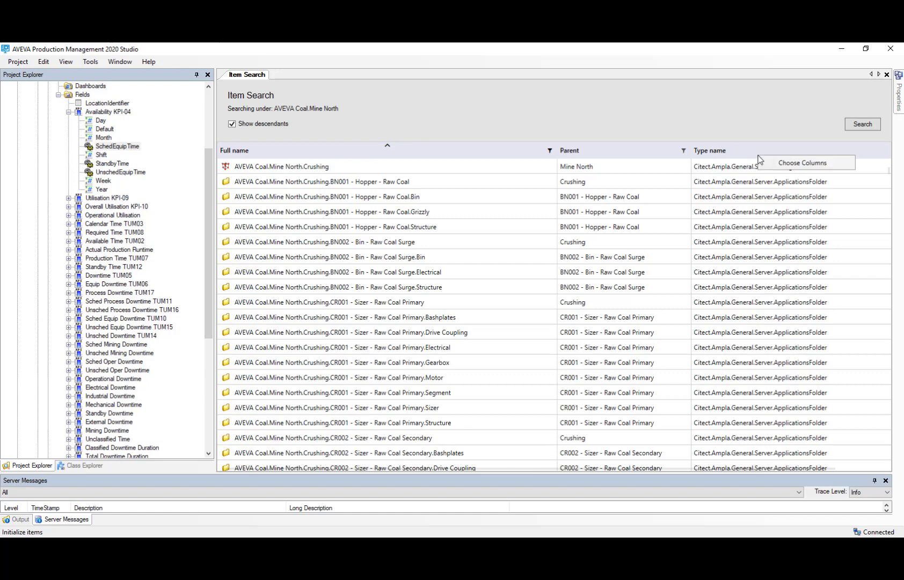
pyautogui.click(810, 164)
pyautogui.scroll(-15, 440, 302)
pyautogui.scroll(-8, 440, 302)
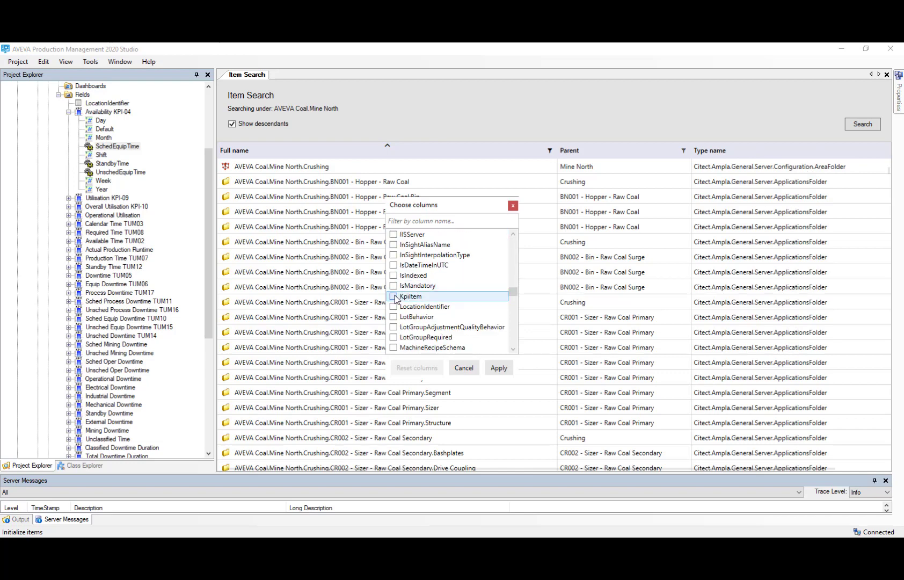
pyautogui.click(394, 297)
pyautogui.click(498, 367)
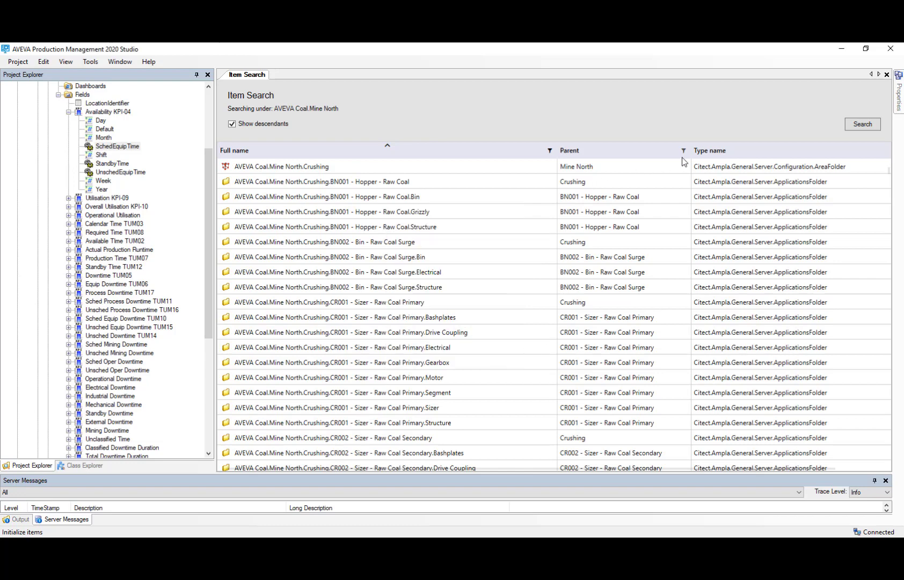
pyautogui.moveTo(691, 156); pyautogui.dragTo(590, 156)
pyautogui.moveTo(840, 155); pyautogui.dragTo(806, 168)
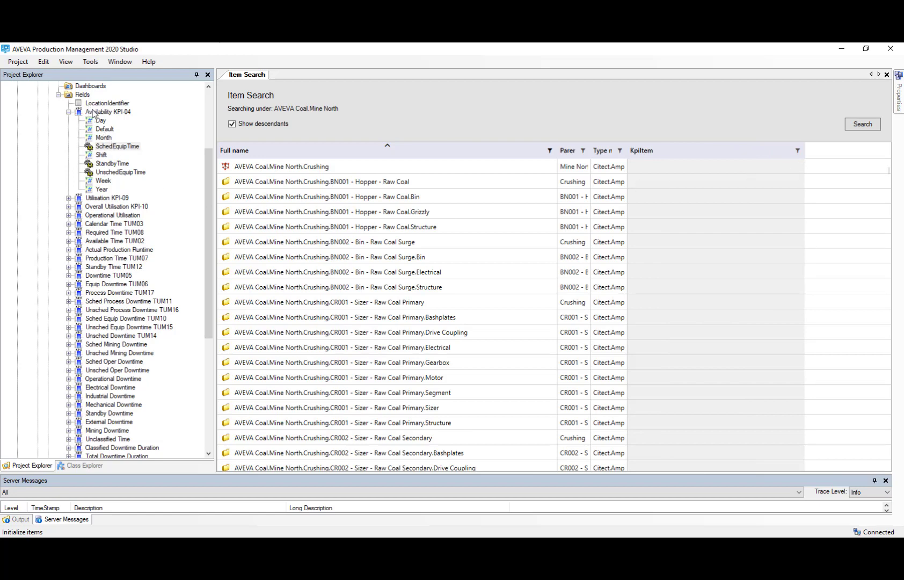
# Show the Crushing area's Metrics item in Item Search.
pyautogui.scroll(3, 101, 117)
pyautogui.click(75, 147)
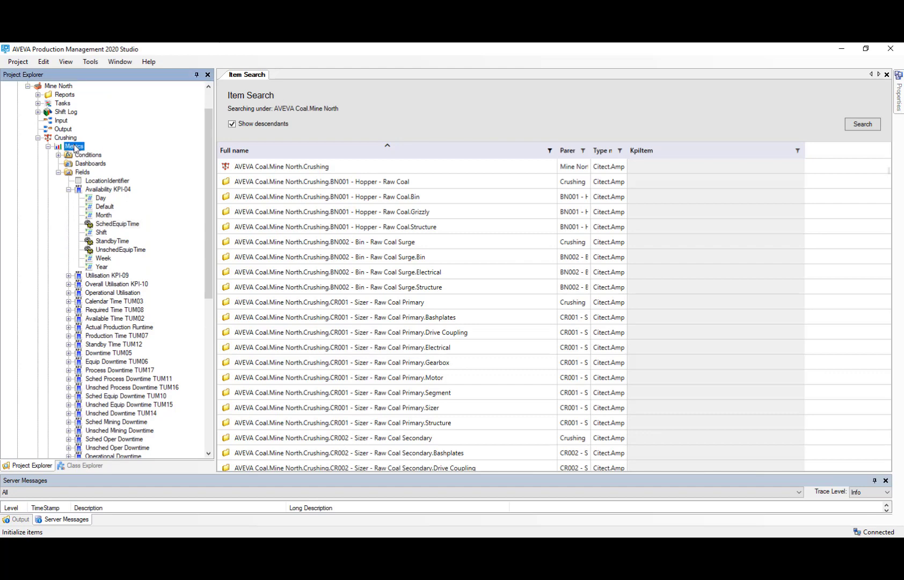
pyautogui.rightClick(74, 147)
pyautogui.click(107, 173)
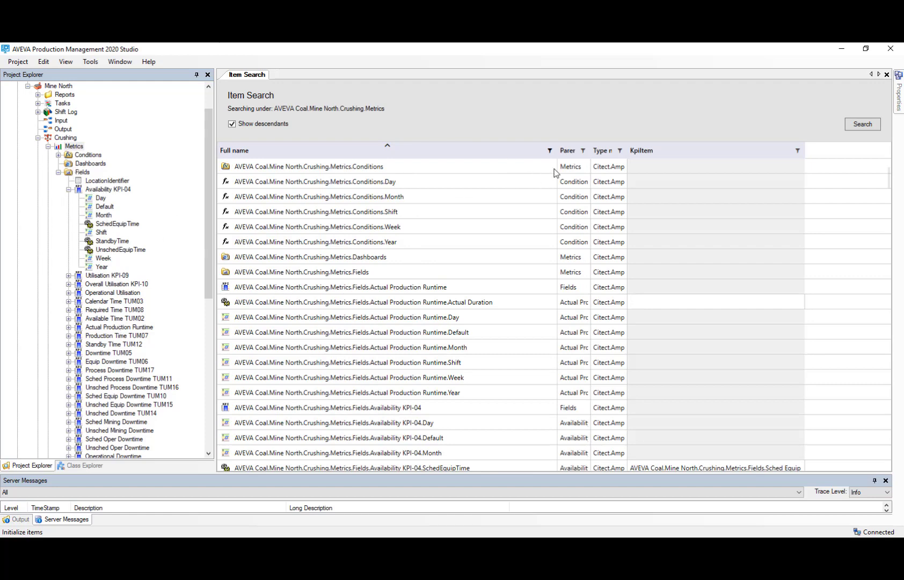
# Widen the Type name column and filter it to Citect.Ampla.Metrics.Server.Resolvers.Resolver.
pyautogui.moveTo(632, 155); pyautogui.dragTo(687, 156)
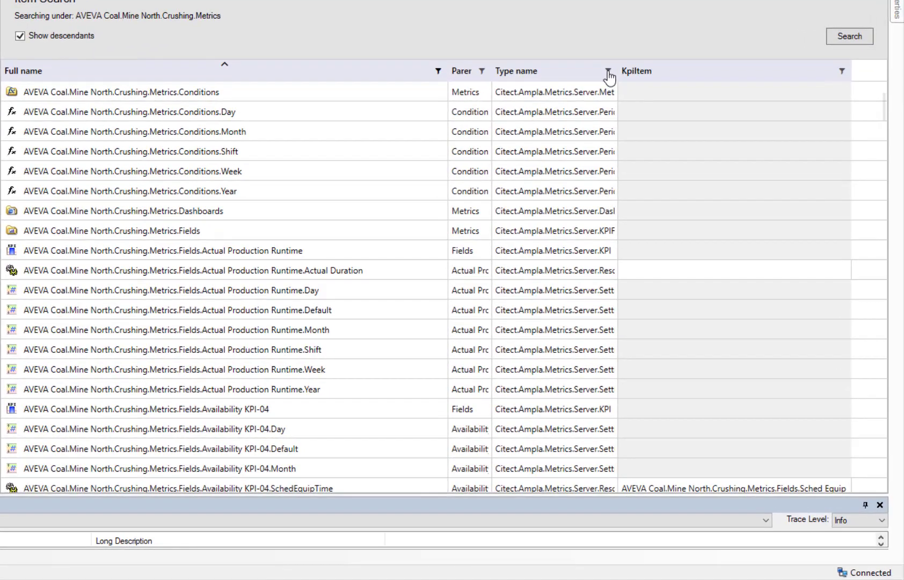
pyautogui.click(608, 71)
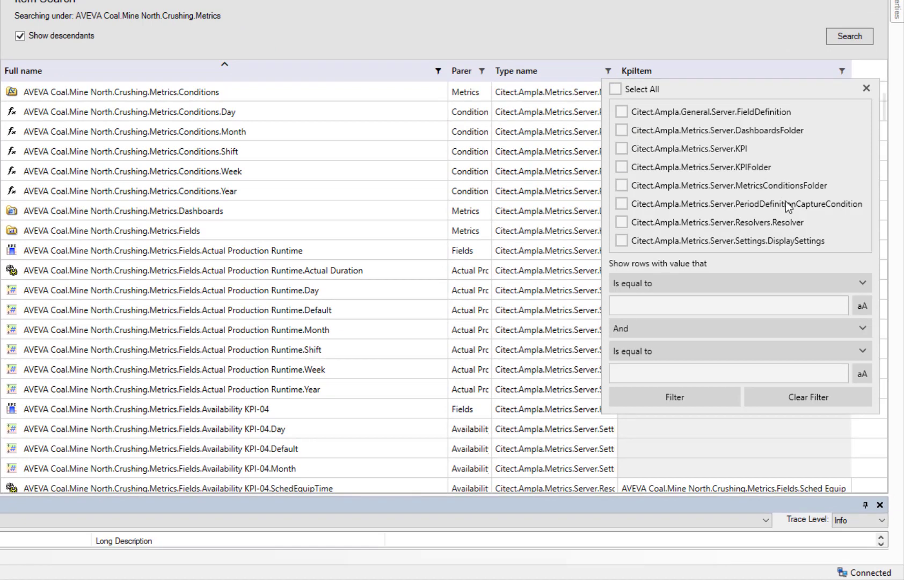
pyautogui.click(620, 222)
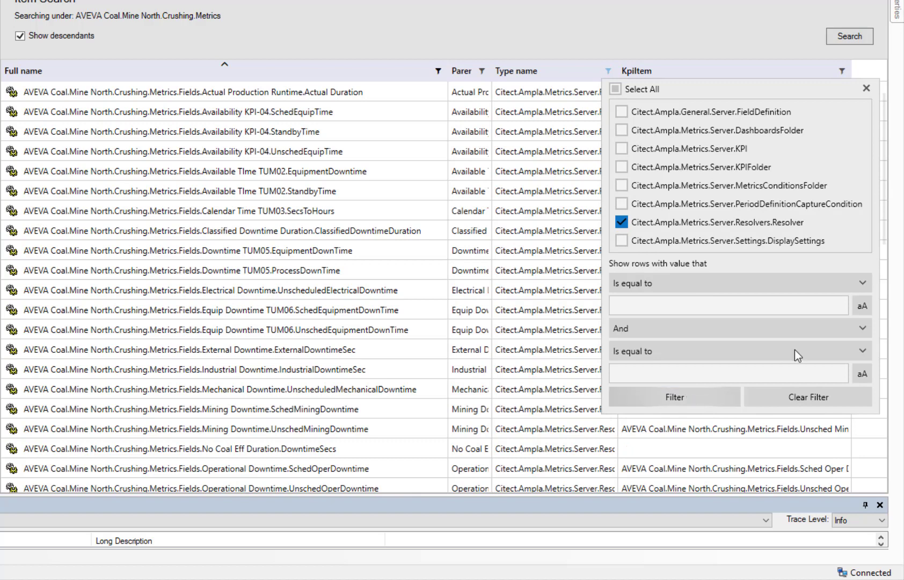
pyautogui.click(866, 90)
# Narrow the Full name column and project tree, widen the KpiItem column, and review the Crushing resolvers' KpiItem references.
pyautogui.moveTo(448, 75); pyautogui.dragTo(299, 72)
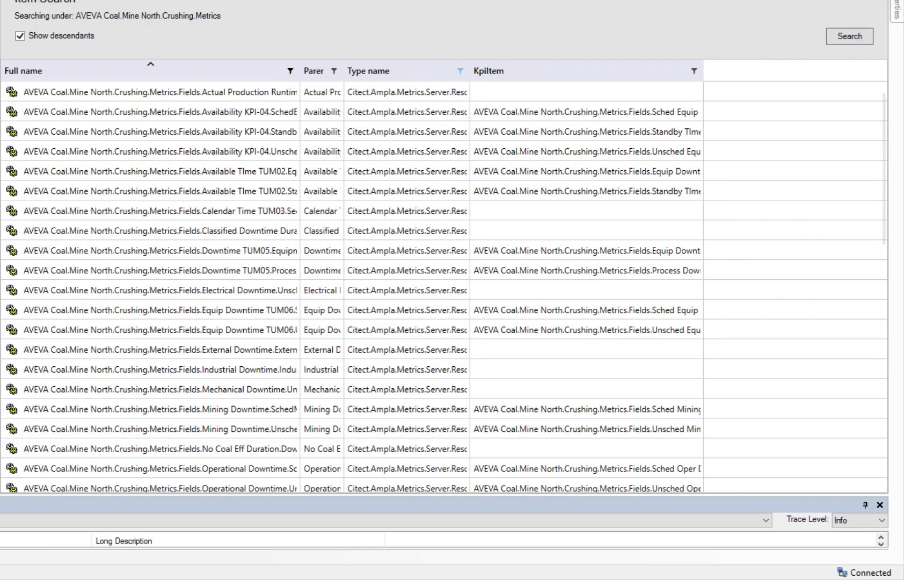
pyautogui.moveTo(0, 96); pyautogui.dragTo(0, 97)
pyautogui.moveTo(650, 76); pyautogui.dragTo(754, 76)
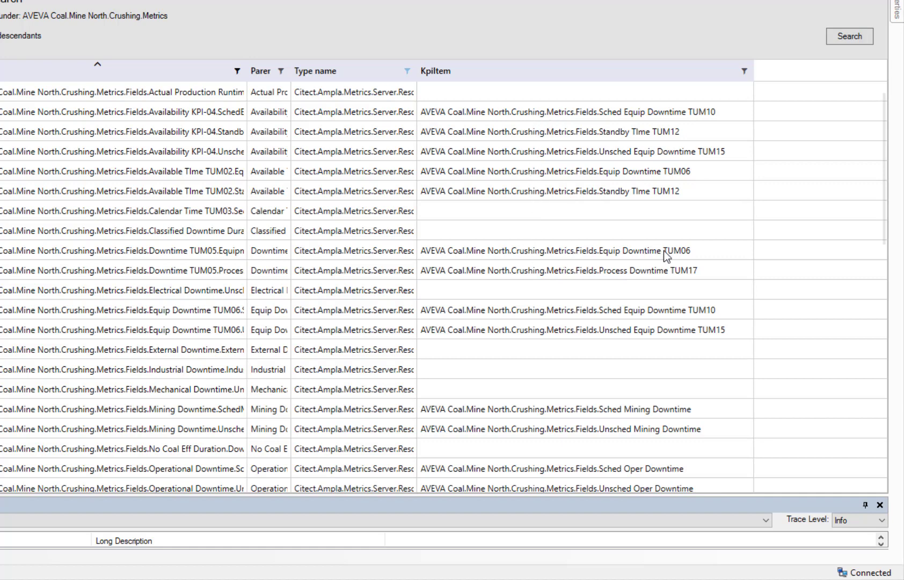
pyautogui.scroll(-10, 525, 268)
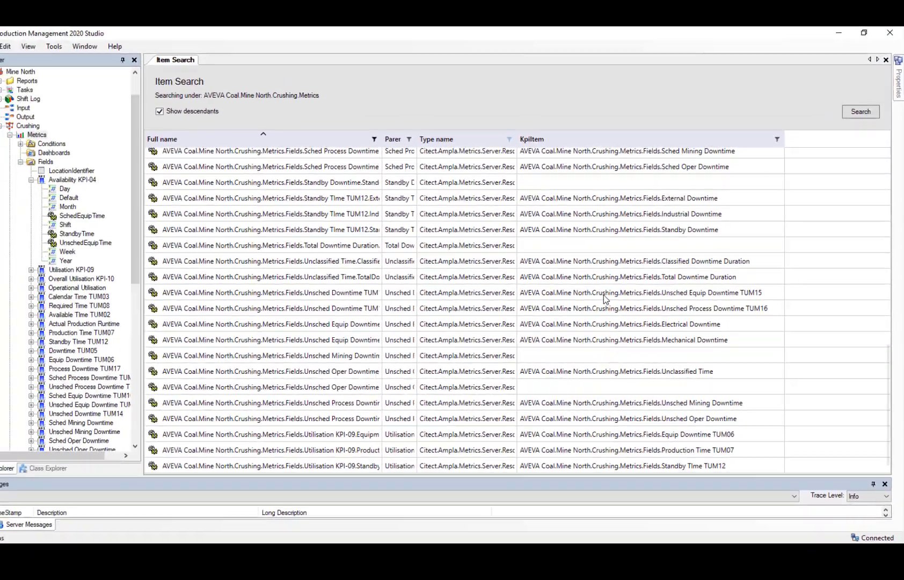
pyautogui.scroll(10, 535, 275)
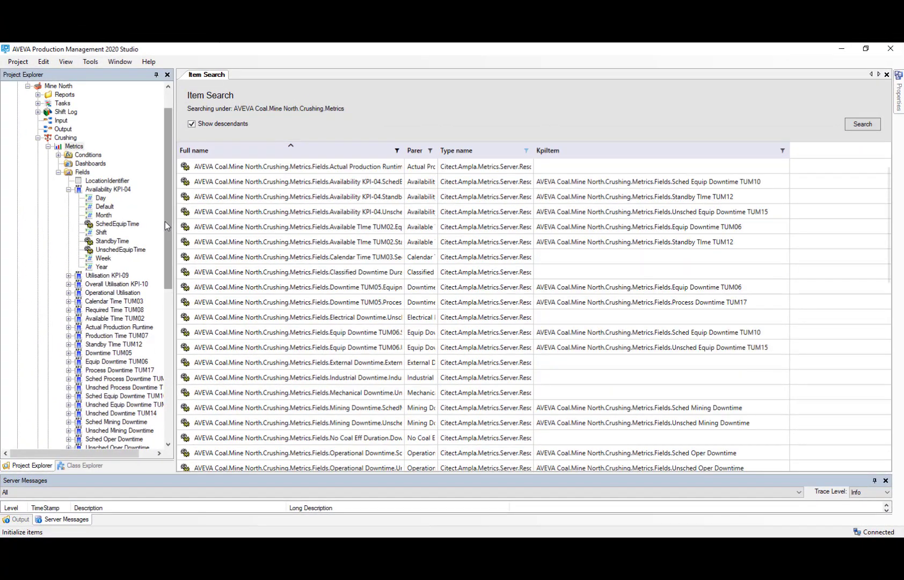
# Show the Processing area's Metrics item in Item Search and expand its Metrics fields in the project tree.
pyautogui.moveTo(168, 226); pyautogui.dragTo(152, 379)
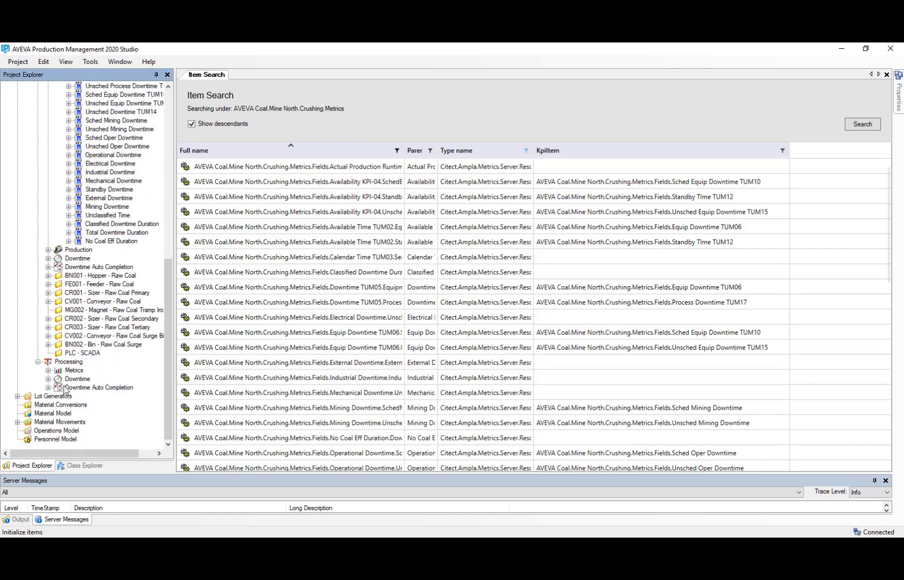
pyautogui.click(73, 372)
pyautogui.rightClick(75, 372)
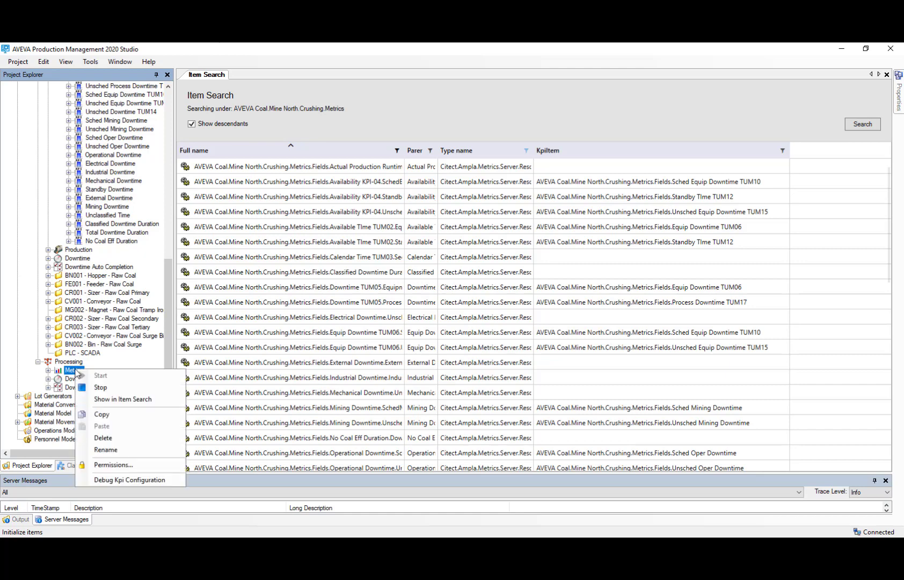
pyautogui.click(118, 402)
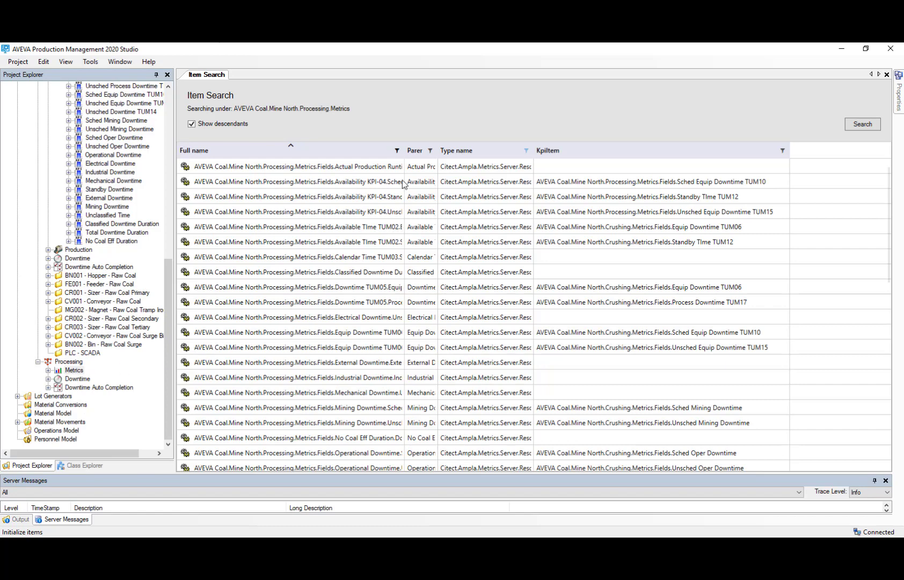
pyautogui.click(48, 370)
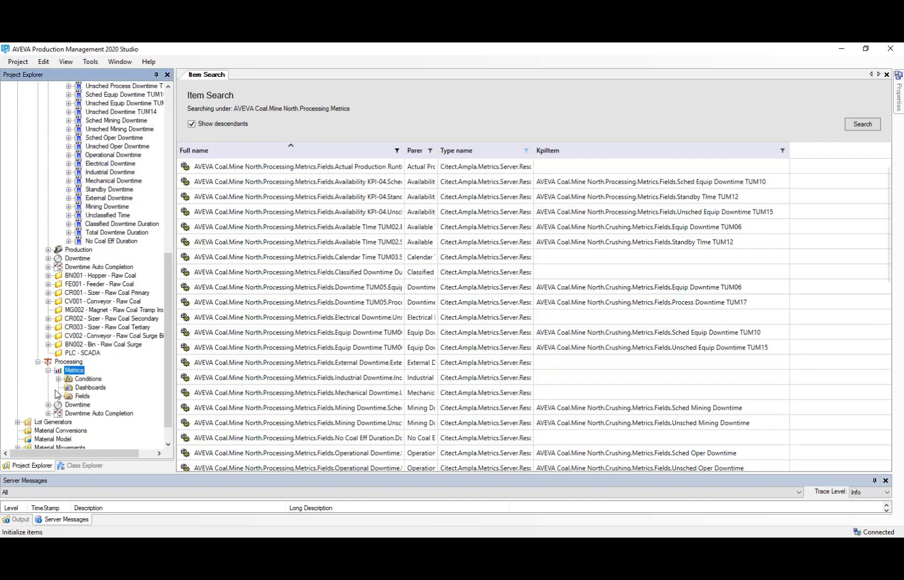
pyautogui.click(58, 396)
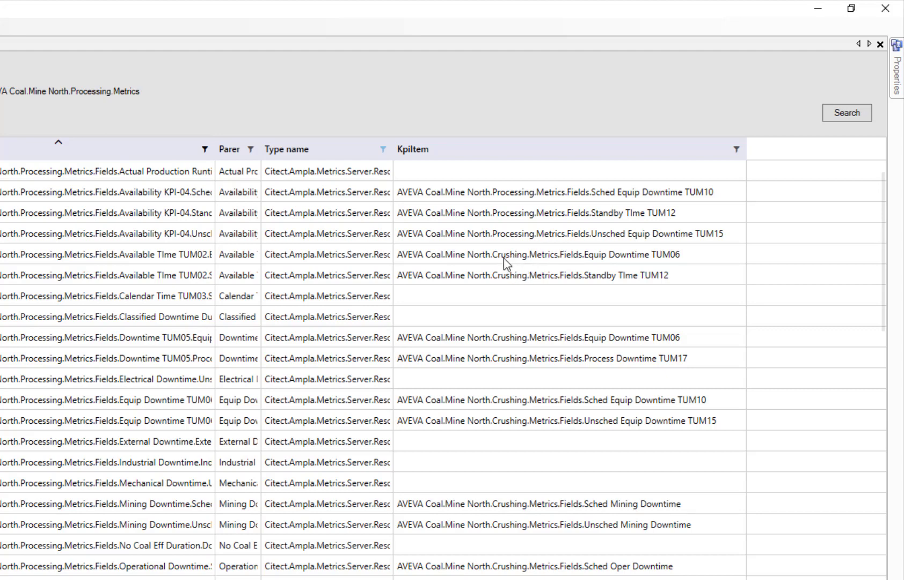
# Point the KpiItem of Processing's Available TIme TUM02 EquipmentDowntime resolver to AVEVA Coal.Mine North.Processing.Metrics.Fields.Equip Downtime TUM06.
pyautogui.click(523, 256)
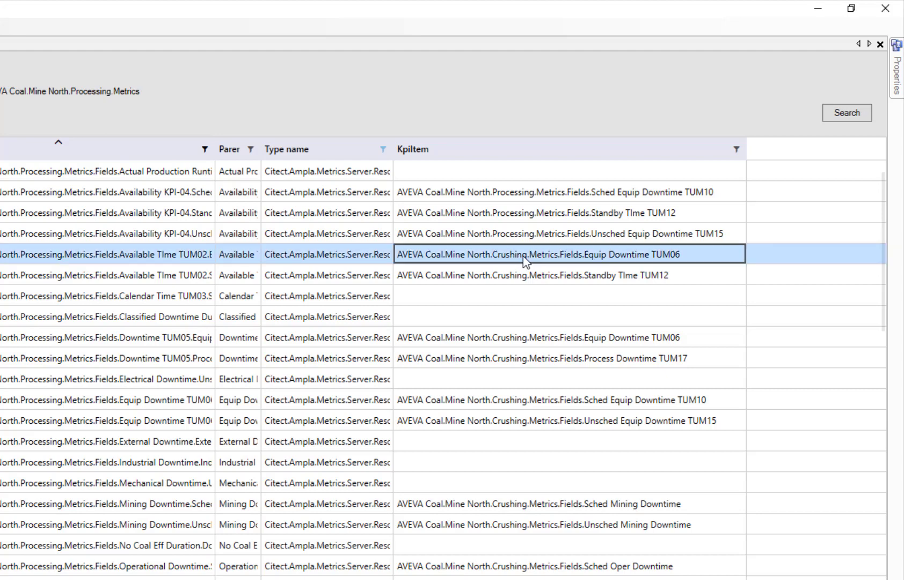
pyautogui.rightClick(523, 256)
pyautogui.click(576, 266)
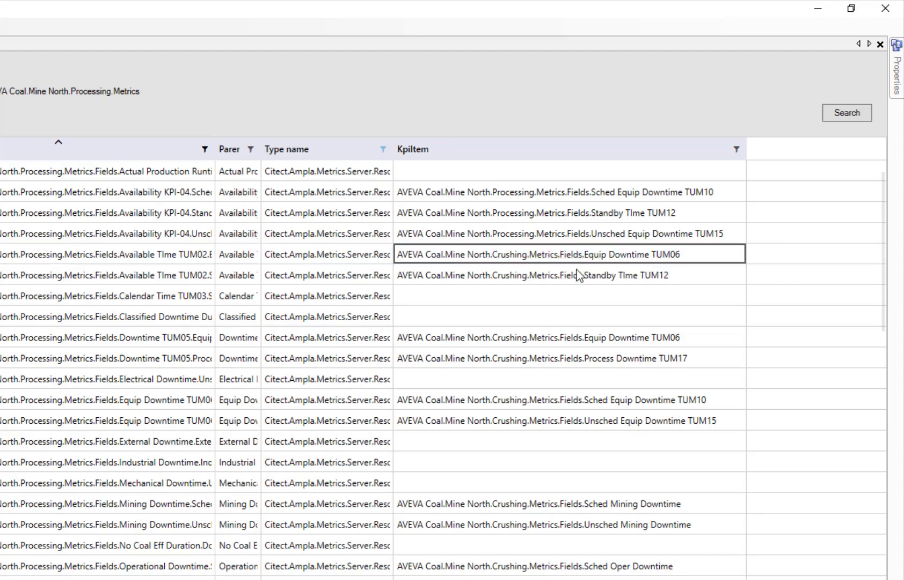
pyautogui.click(899, 77)
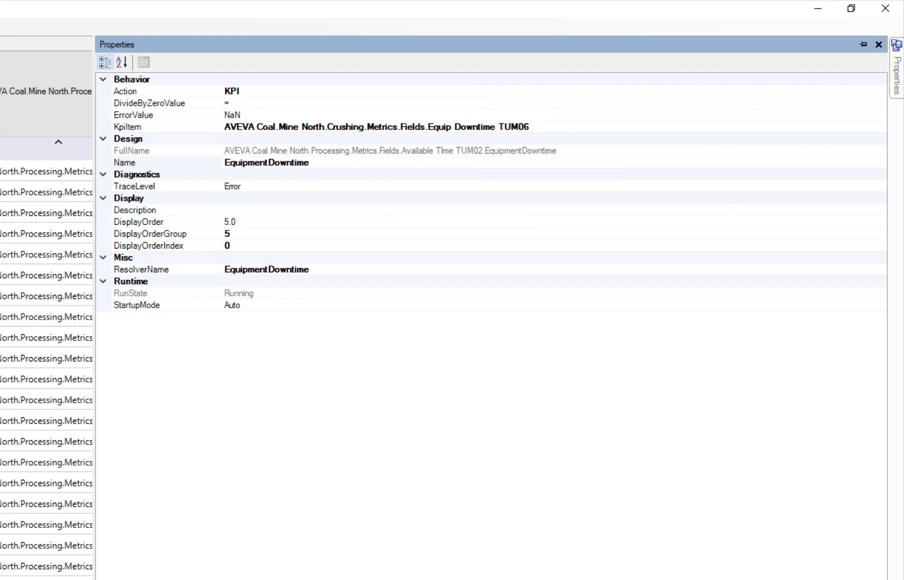
pyautogui.click(344, 128)
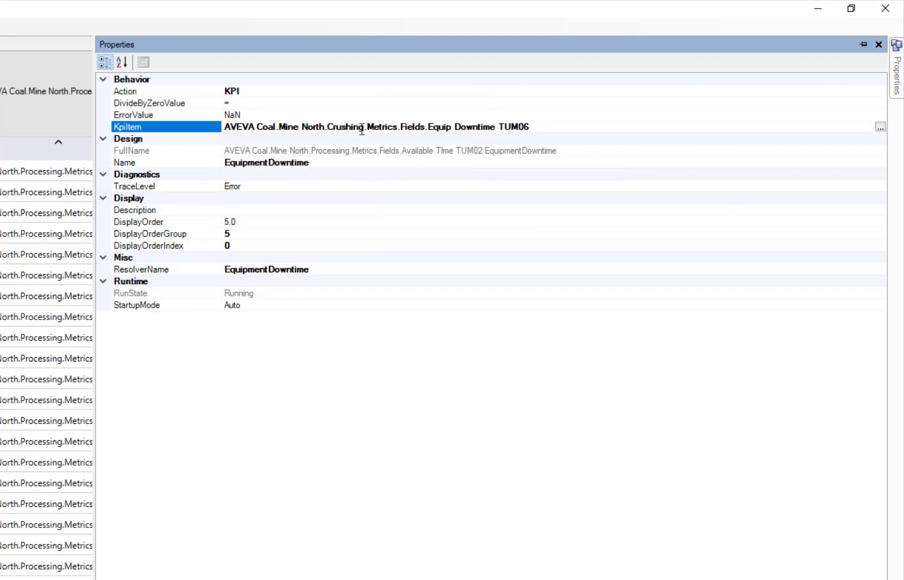
pyautogui.doubleClick(351, 127)
pyautogui.write('Processing')
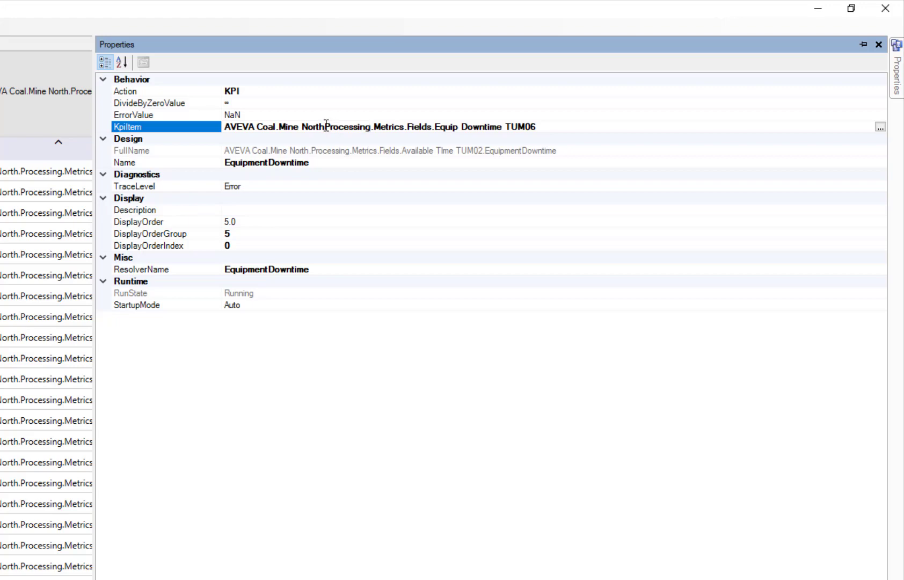
pyautogui.click(396, 190)
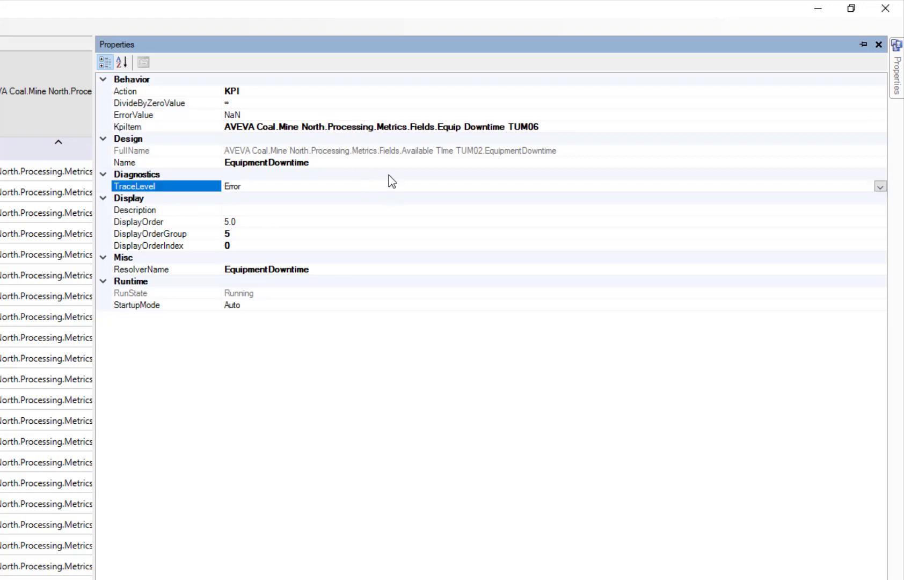
# Save the change and rerun the Processing Metrics item search to review the remaining Crushing references.
pyautogui.hotkey('ctrl', 's')
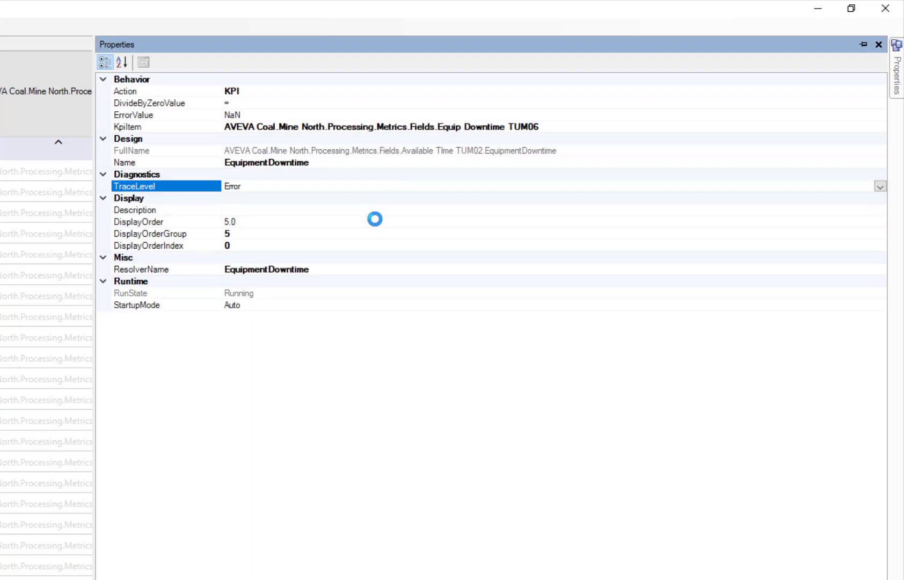
pyautogui.click(61, 110)
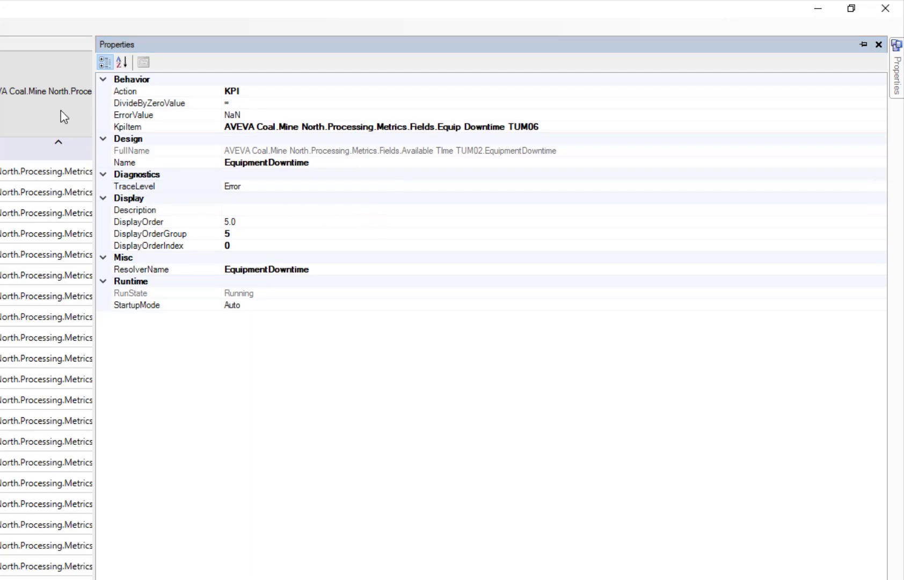
pyautogui.click(858, 115)
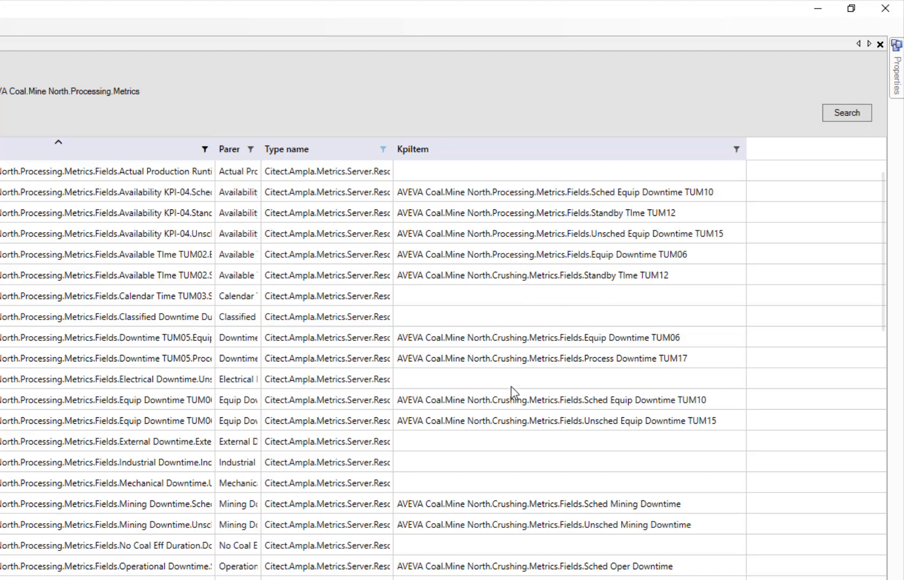
pyautogui.scroll(-8, 517, 496)
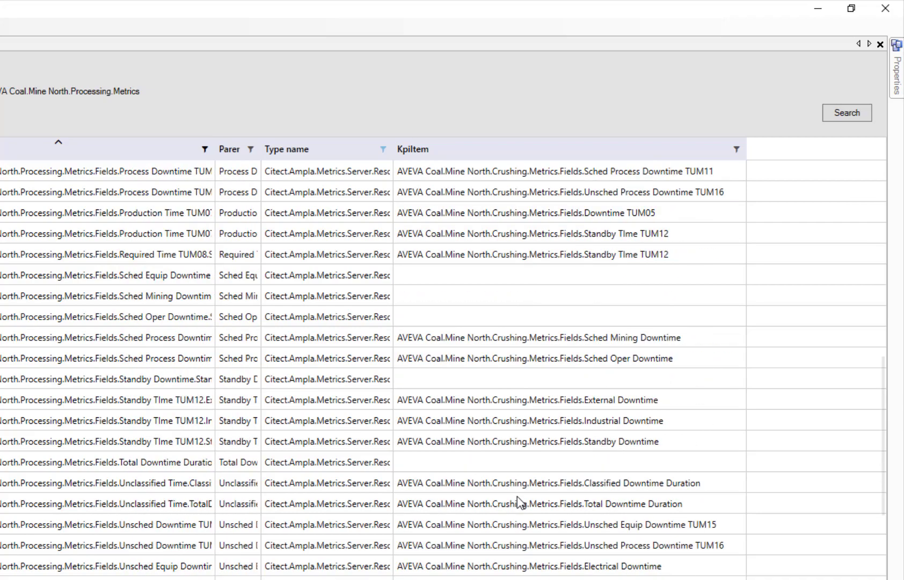
pyautogui.scroll(10, 520, 502)
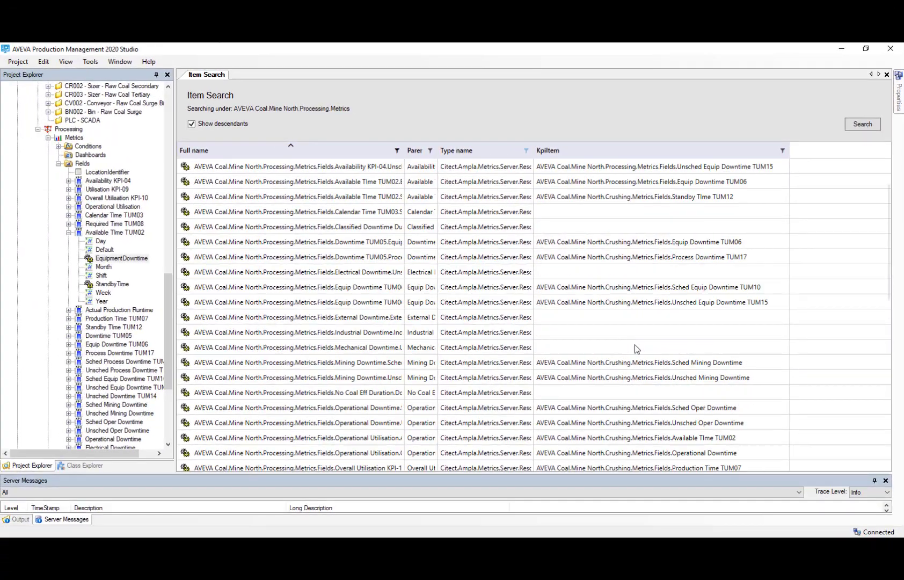
pyautogui.scroll(1, 637, 349)
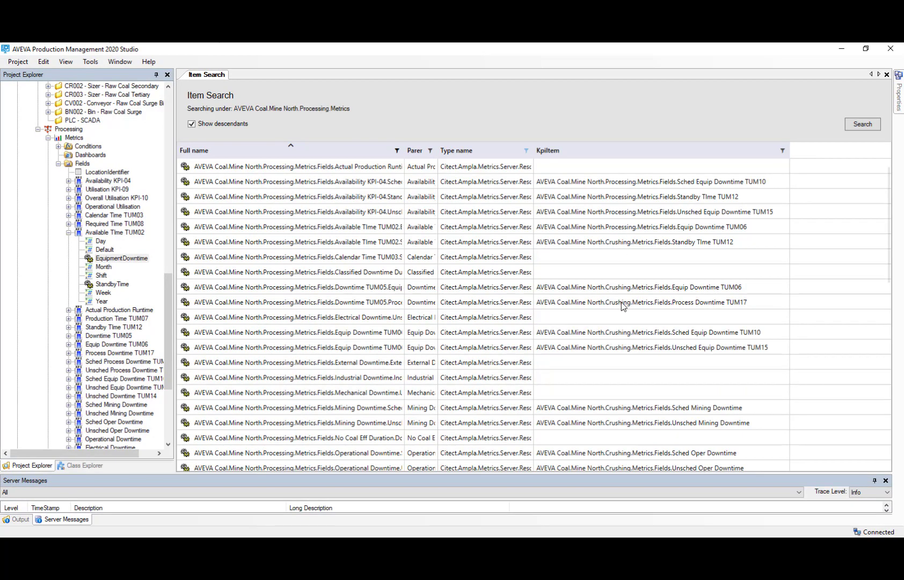
# Expand Actual Production Runtime in the project tree and inspect its Actual Duration resolver with the properties kept permanently open.
pyautogui.click(111, 285)
pyautogui.click(68, 310)
pyautogui.click(99, 320)
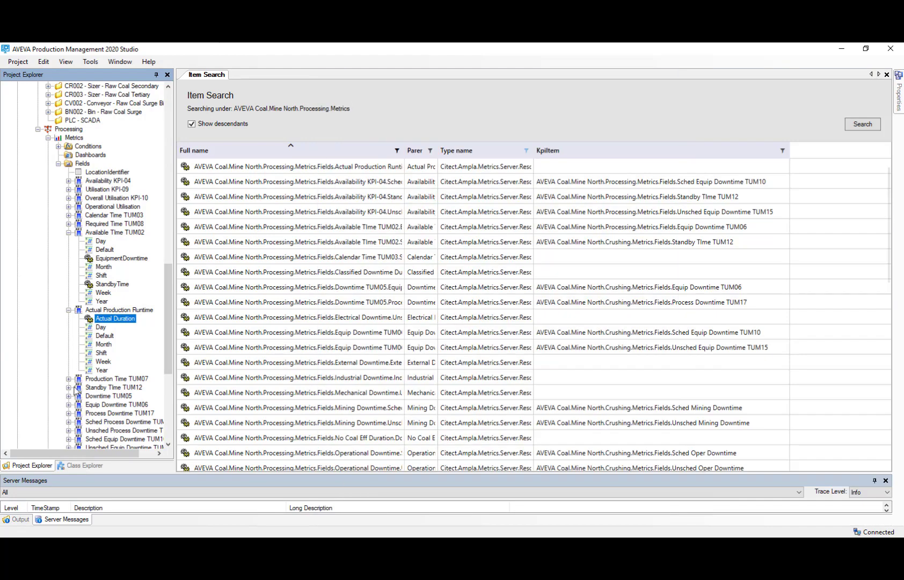
pyautogui.moveTo(897, 94)
pyautogui.click(875, 75)
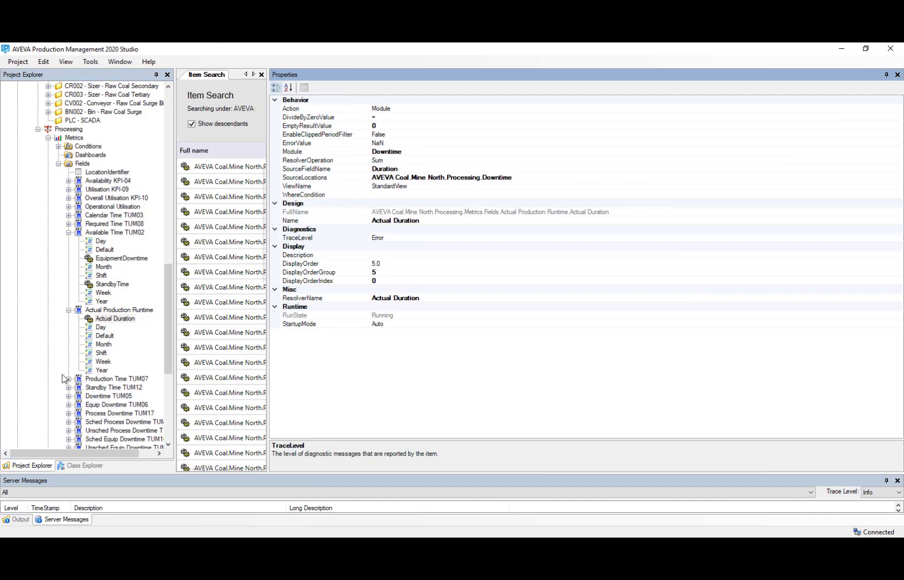
# Inspect the KpiItem of the Downtime and StandbyTime resolvers under Production Time TUM07, and restore the collapsed tree and auto-hidden properties.
pyautogui.click(68, 379)
pyautogui.scroll(-5, 69, 380)
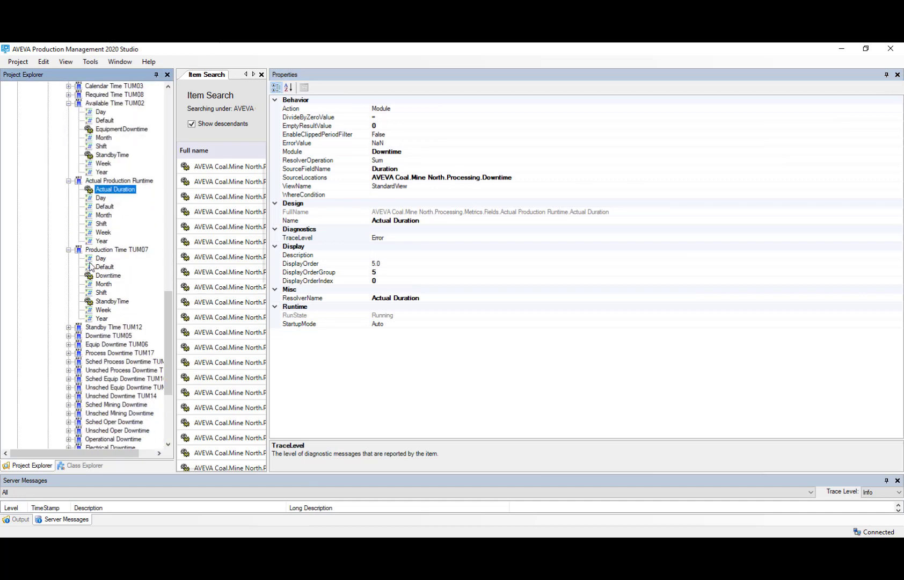
pyautogui.click(105, 277)
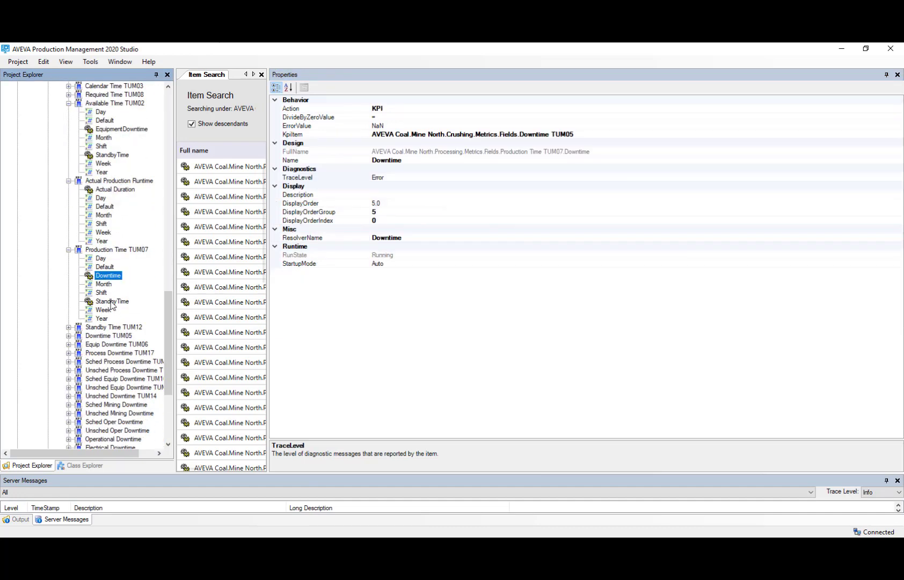
pyautogui.click(111, 302)
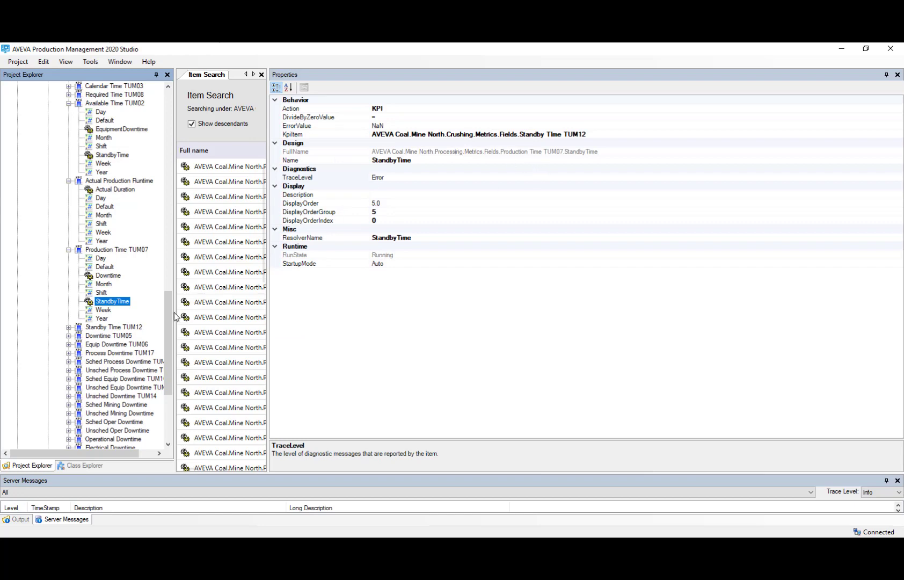
pyautogui.click(68, 250)
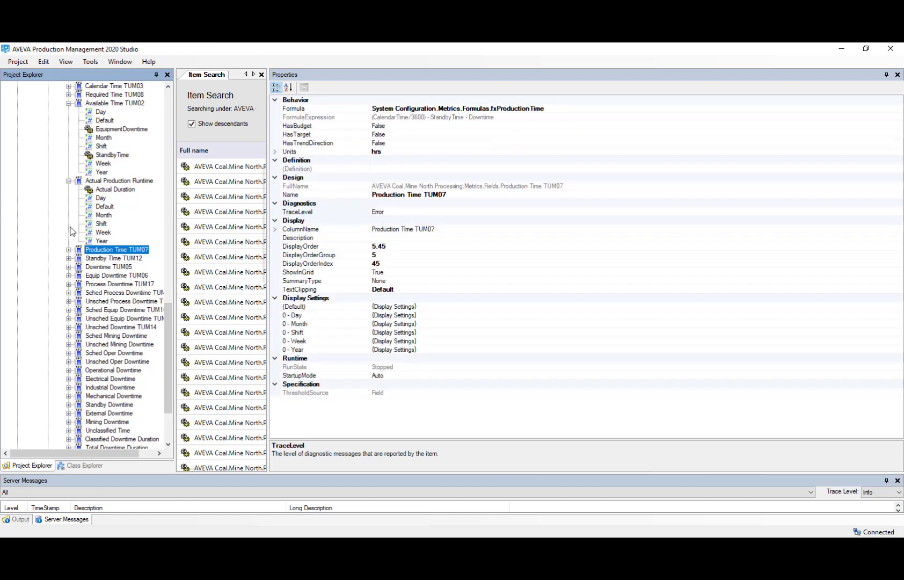
pyautogui.click(68, 181)
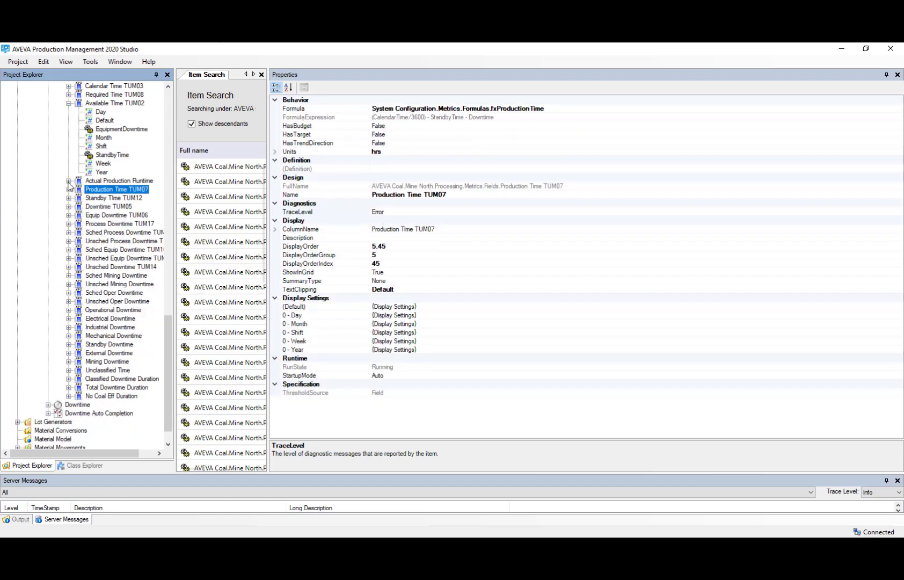
pyautogui.click(887, 75)
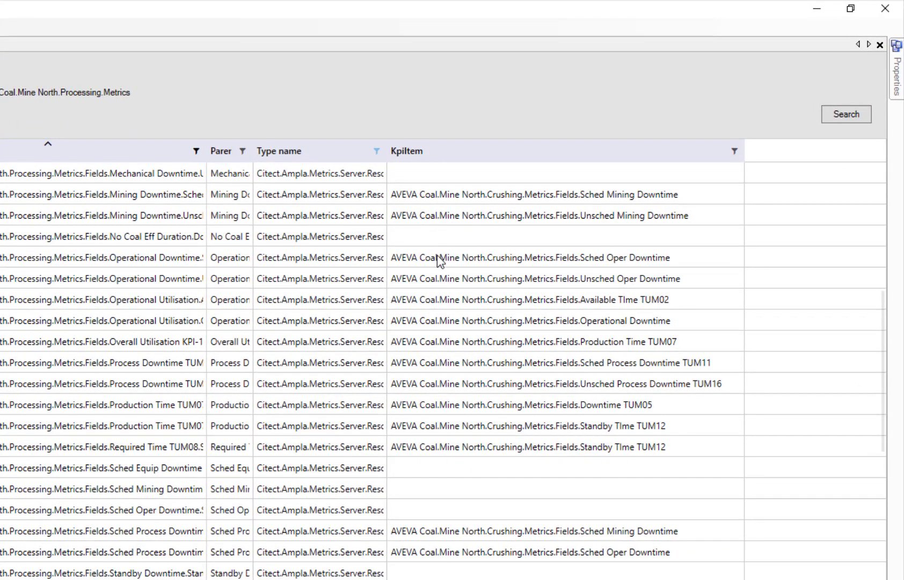
# Select the ten resolvers from the first Operational Downtime row through Required Time TUM08 and show their shared properties with a wider name column.
pyautogui.click(434, 261)
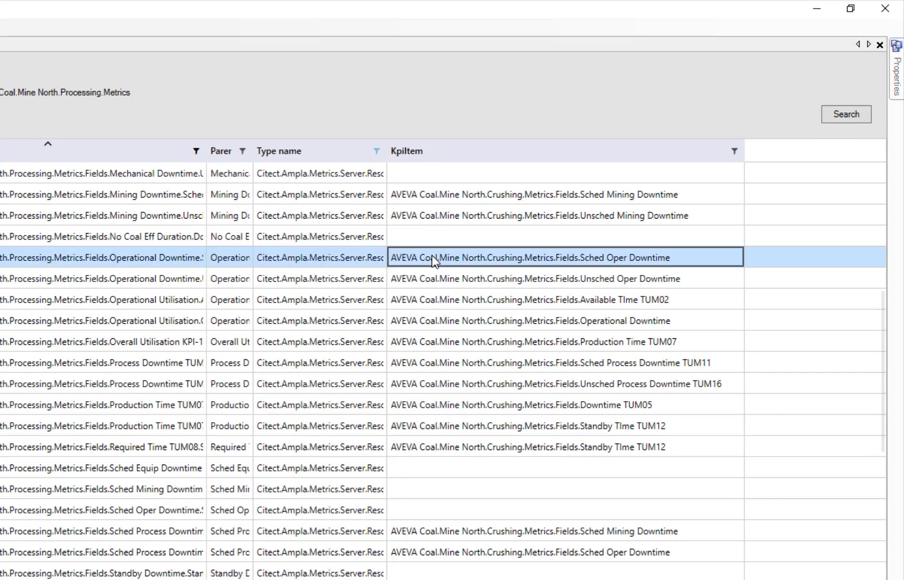
pyautogui.keyDown('shift'); pyautogui.click(461, 450); pyautogui.keyUp('shift')
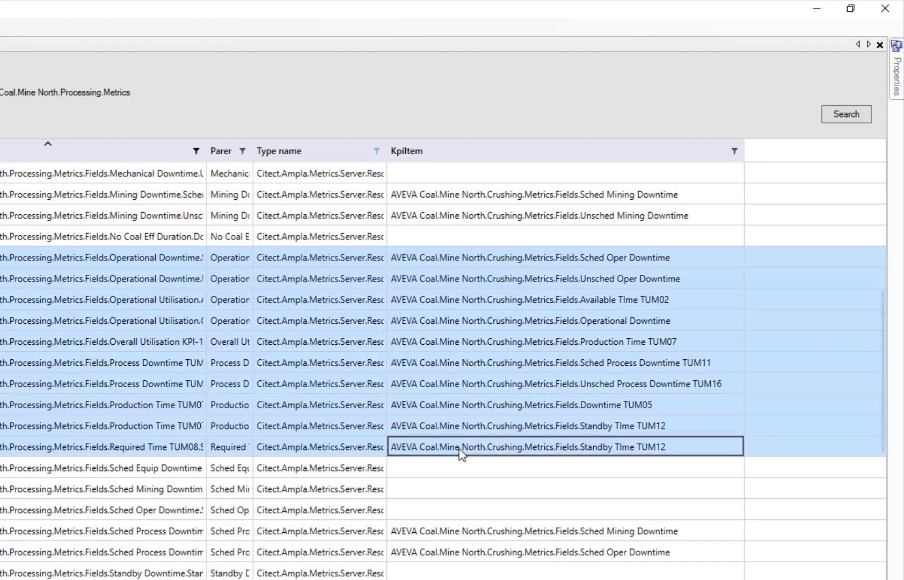
pyautogui.click(898, 90)
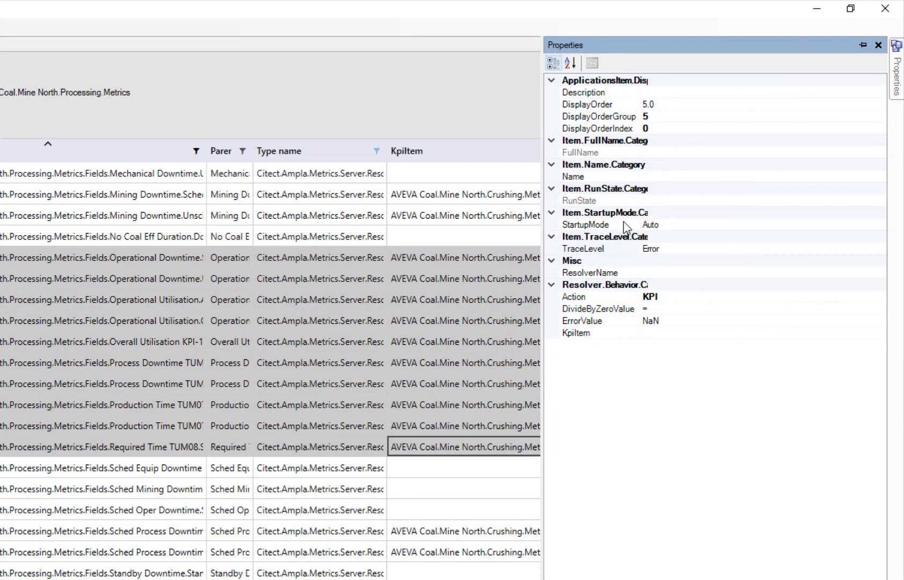
pyautogui.moveTo(638, 155); pyautogui.dragTo(683, 149)
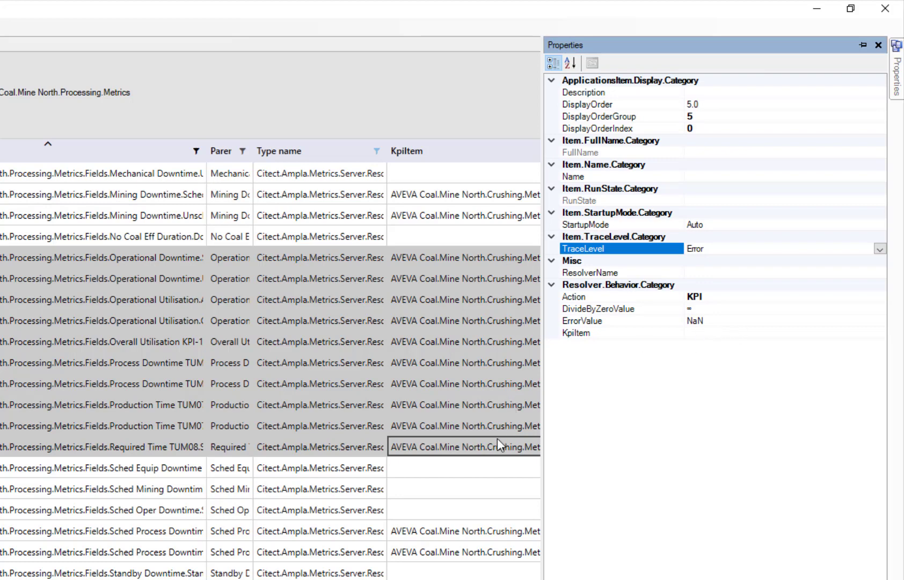
pyautogui.moveTo(543, 220); pyautogui.dragTo(512, 309)
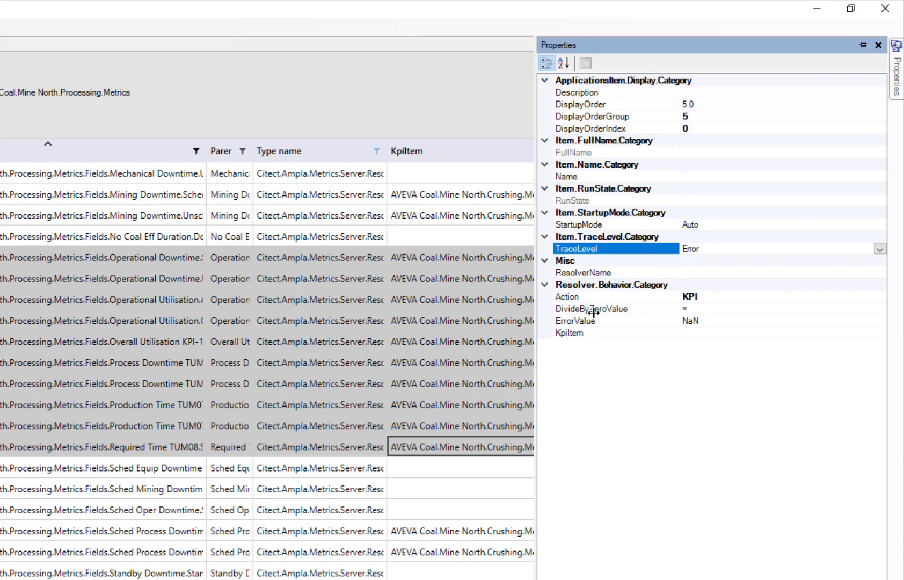
# Set the ErrorValue of all the selected resolvers to 999.
pyautogui.click(712, 320)
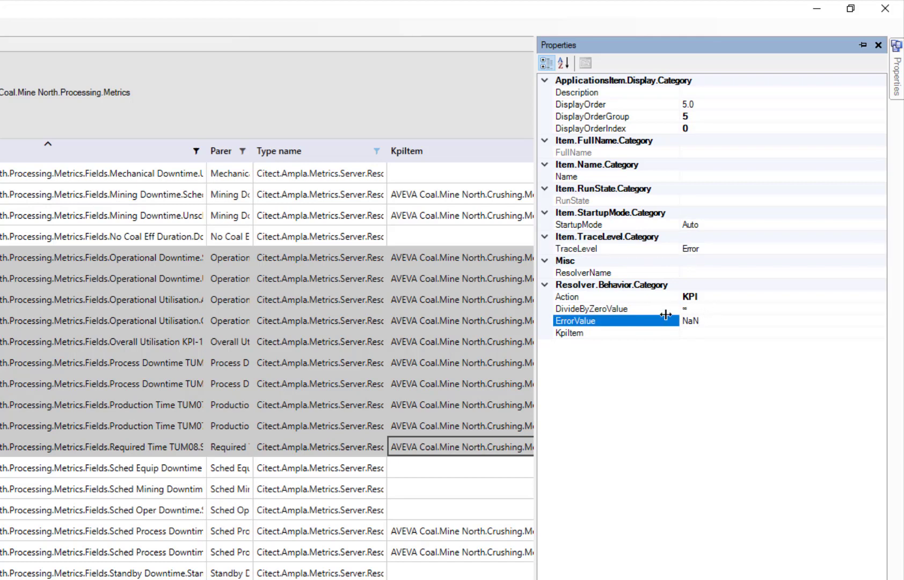
pyautogui.write('999')
pyautogui.click(717, 308)
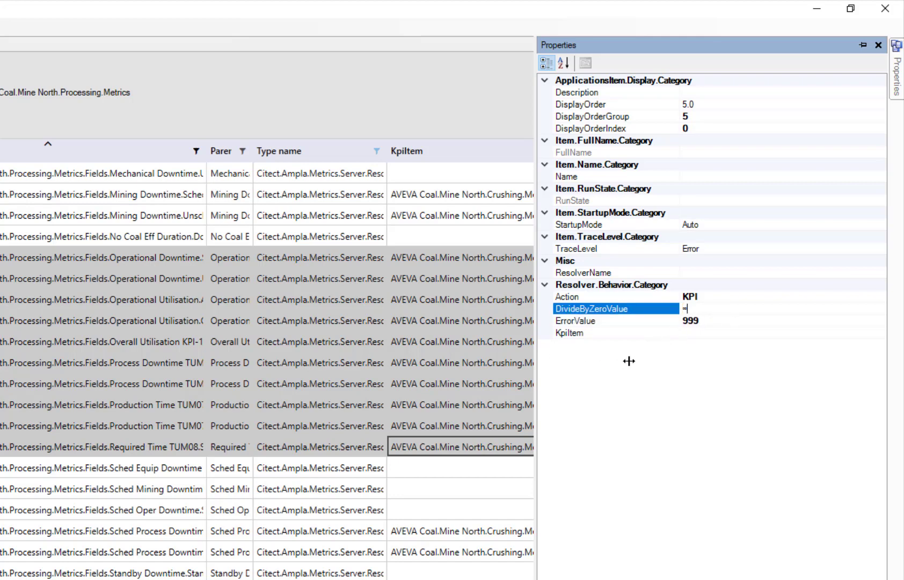
pyautogui.click(499, 322)
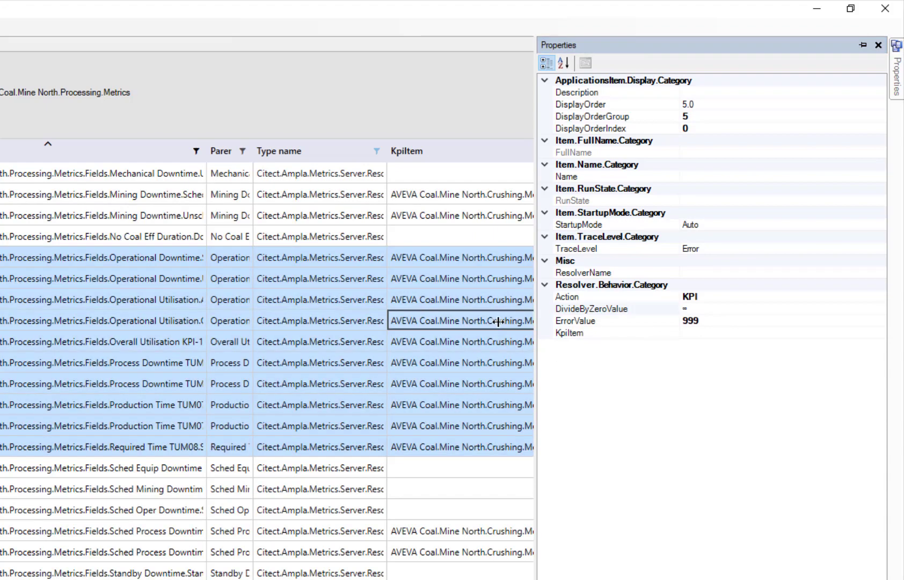
pyautogui.click(498, 321)
# Check the ErrorValue of the individual SchedOperDowntime and UnschedOperDowntime resolvers under Operational Downtime.
pyautogui.click(472, 258)
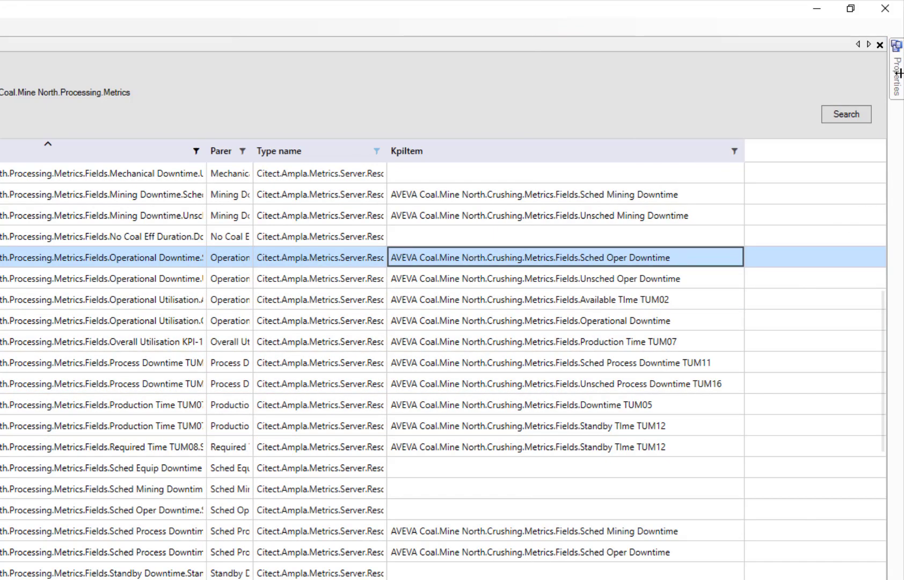
pyautogui.moveTo(896, 70)
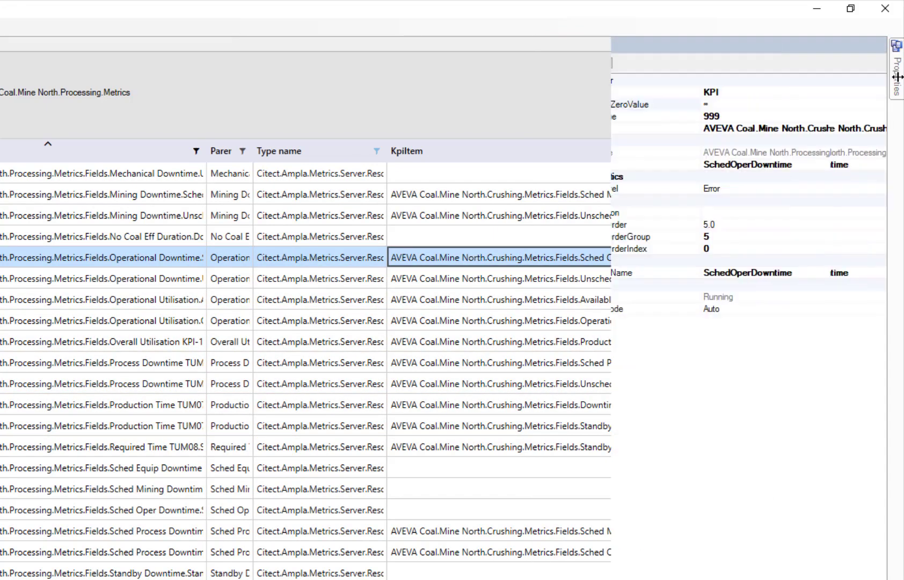
pyautogui.click(702, 116)
pyautogui.doubleClick(692, 116)
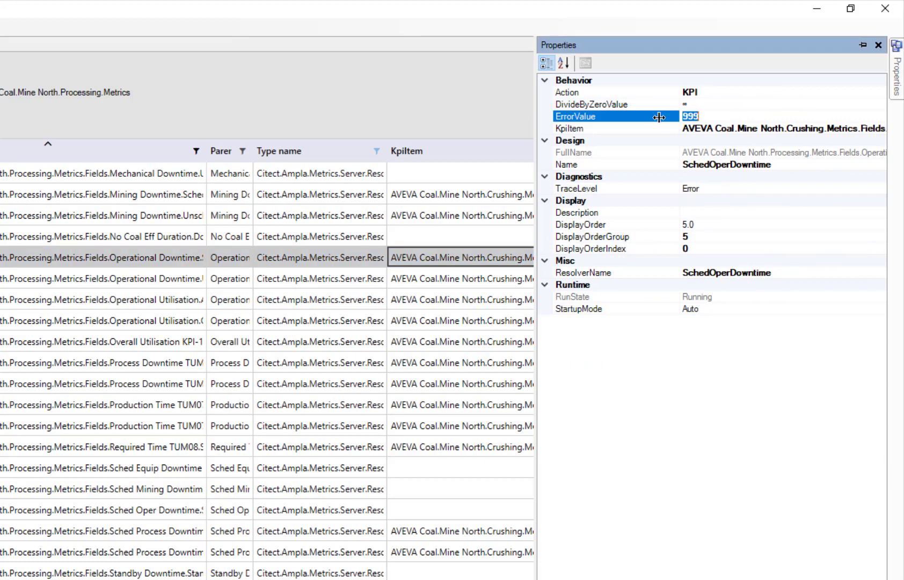
pyautogui.click(493, 277)
pyautogui.moveTo(895, 82)
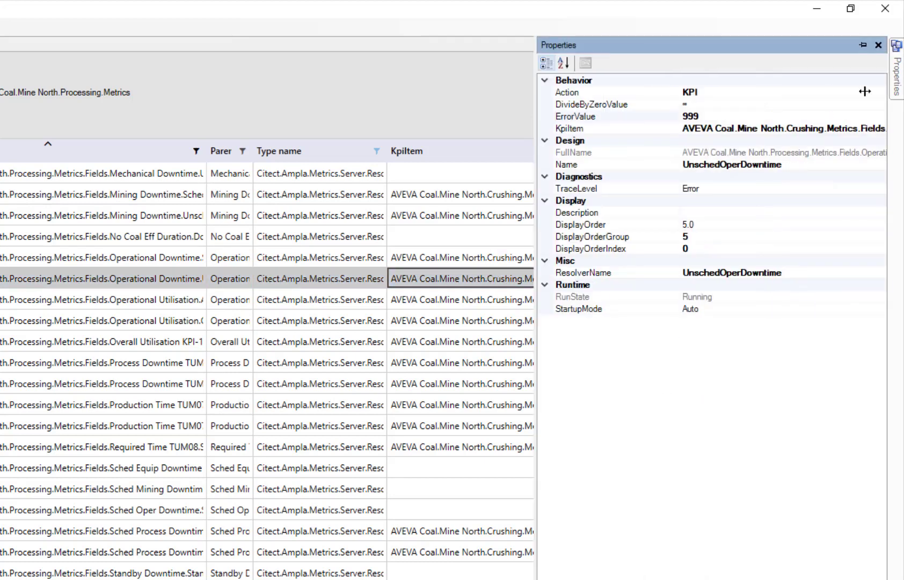
pyautogui.click(705, 115)
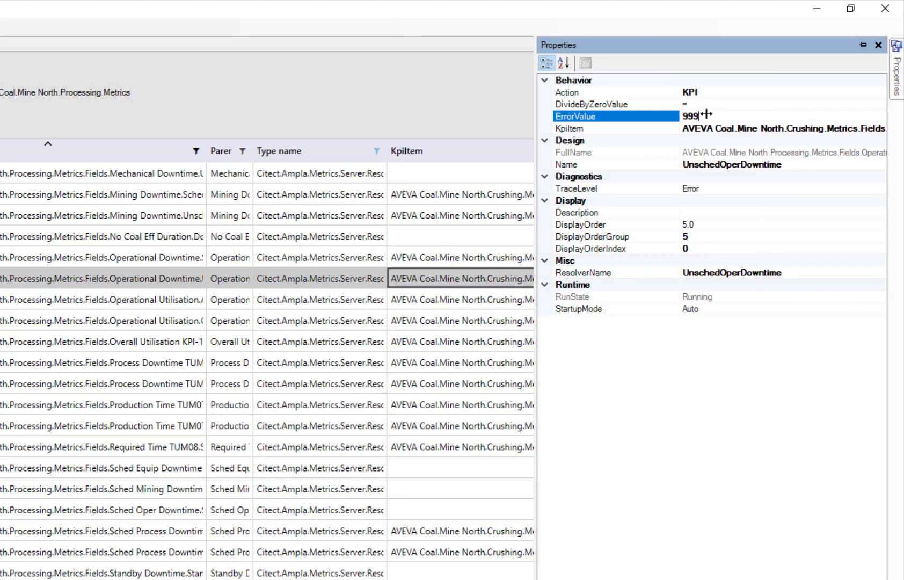
pyautogui.click(677, 117)
pyautogui.write('-')
pyautogui.press('BackSpace')
# View the available columns for the Item Search results without changing them, and reselect the ten resolvers from the first Operational Downtime row through Required Time TUM08.
pyautogui.click(458, 212)
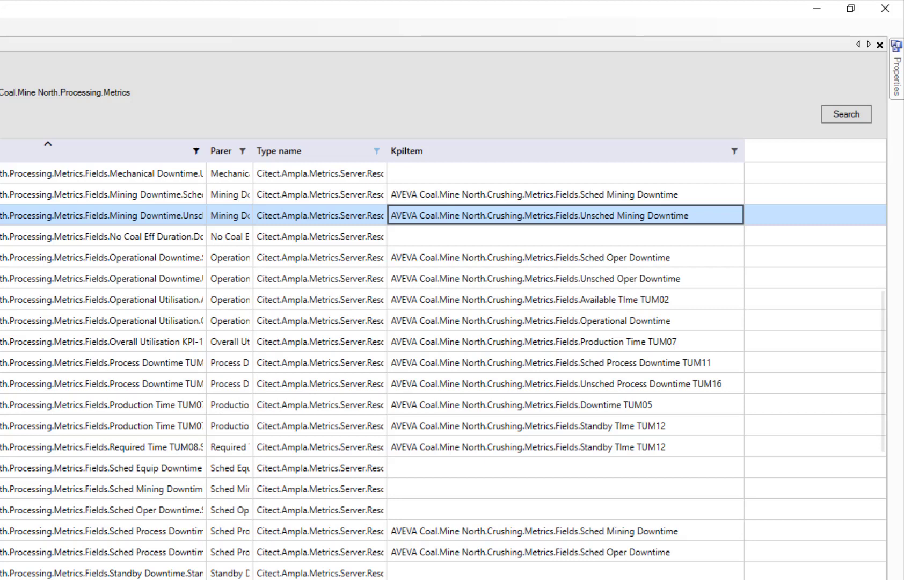
pyautogui.rightClick(768, 150)
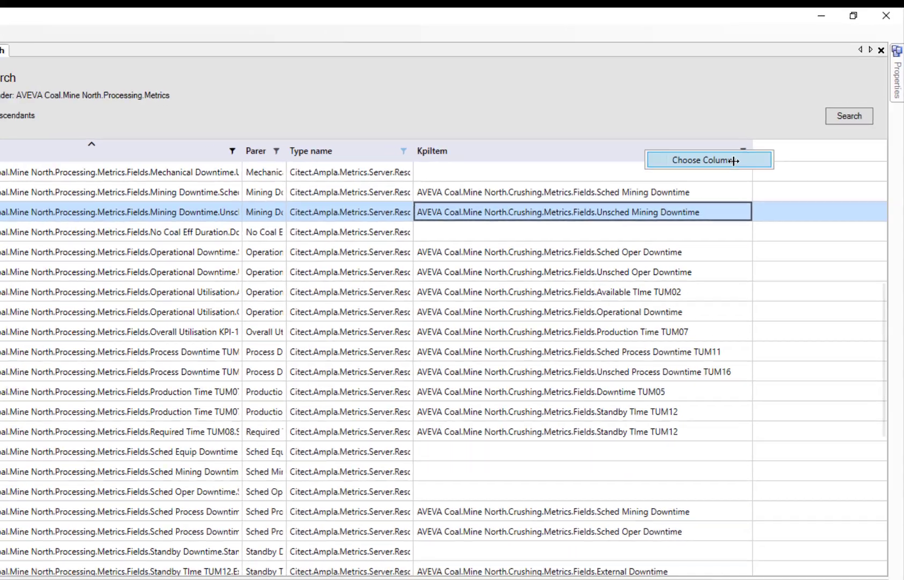
pyautogui.click(725, 161)
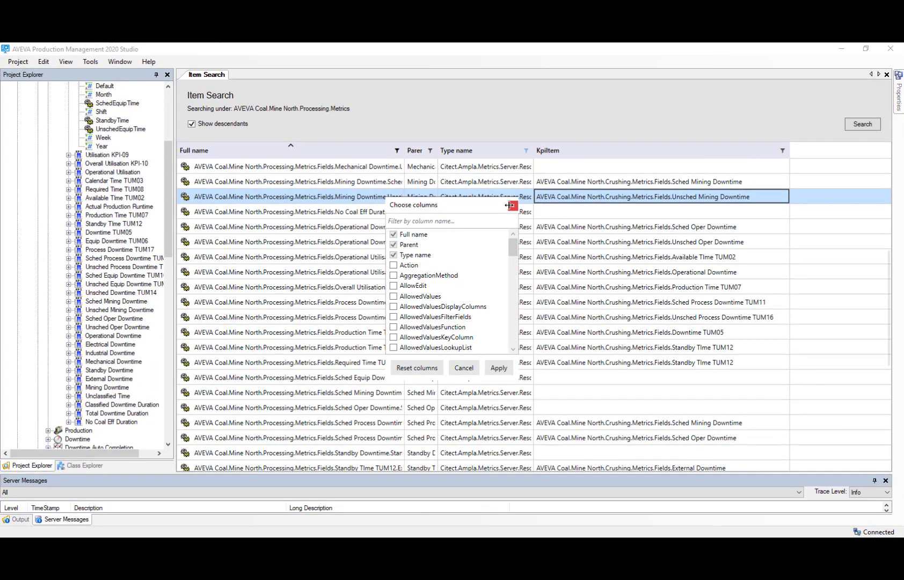
pyautogui.click(514, 204)
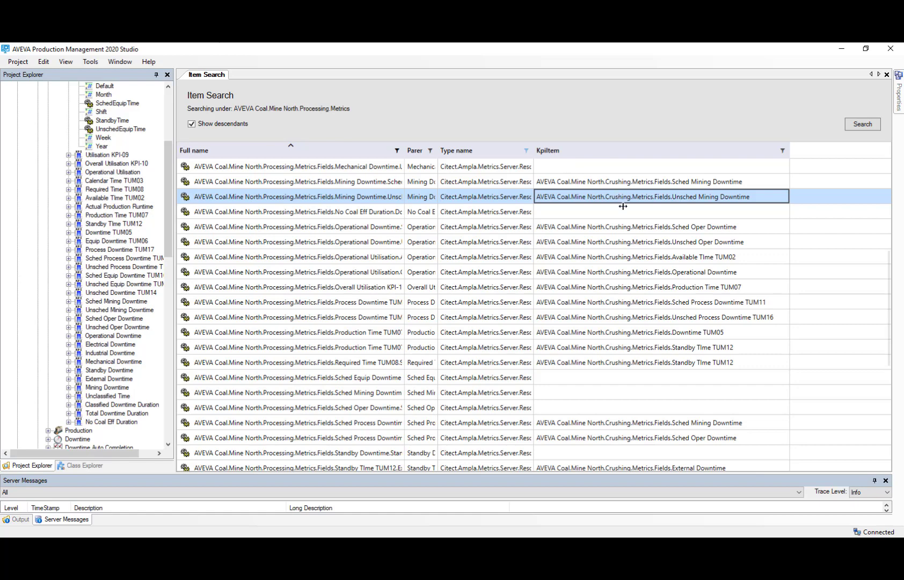
pyautogui.click(571, 225)
pyautogui.keyDown('shift'); pyautogui.click(589, 362); pyautogui.keyUp('shift')
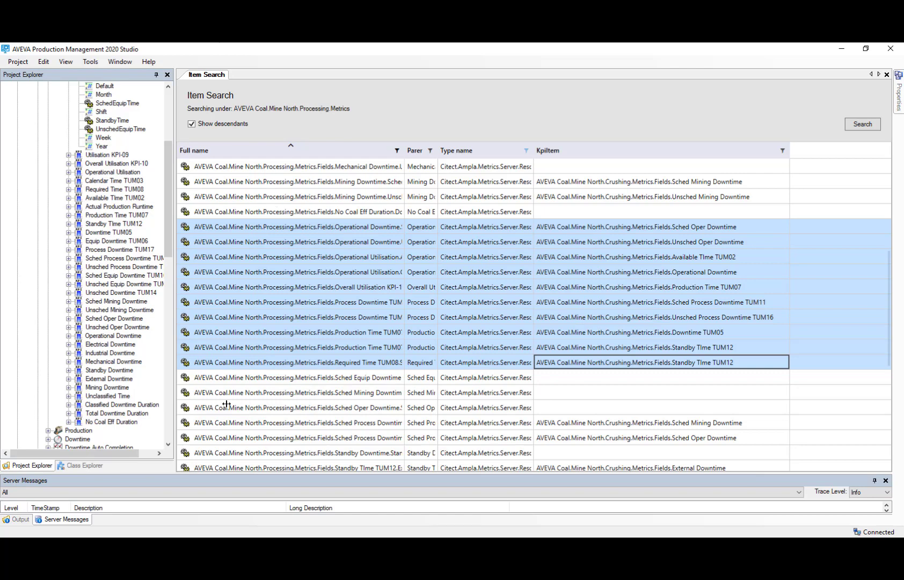
# Switch to the browser's About Item Search help page and review its sections down to the related topics, returning to the page's start.
pyautogui.click(124, 545)
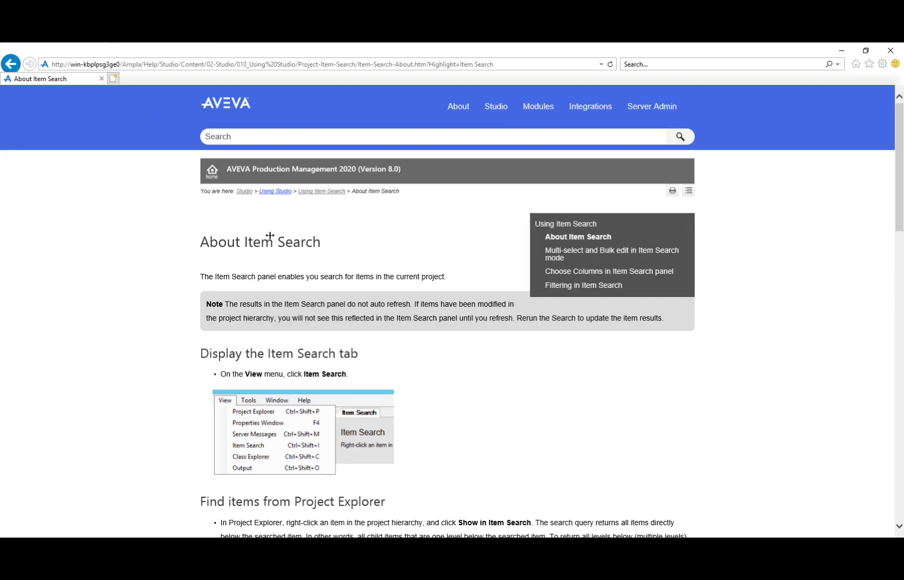
pyautogui.scroll(-5, 240, 355)
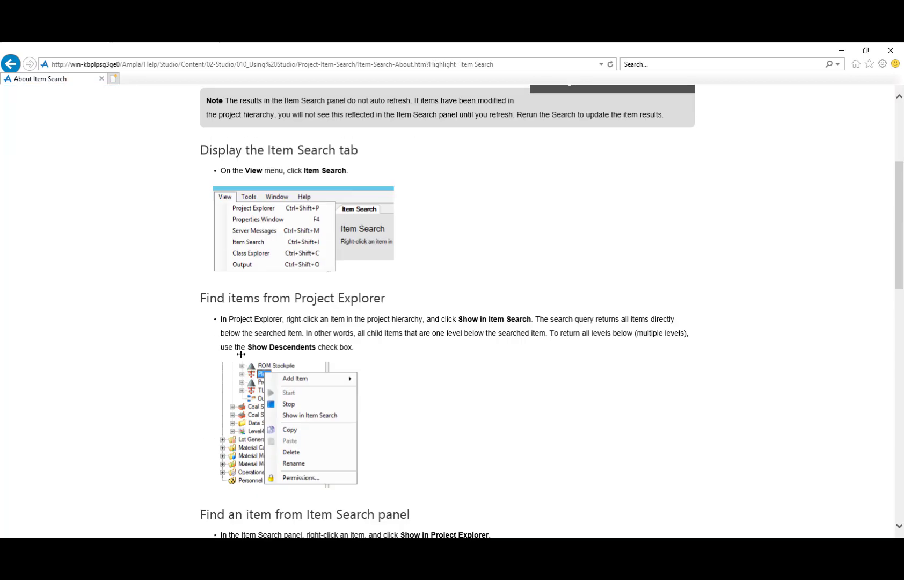
pyautogui.scroll(-11, 319, 350)
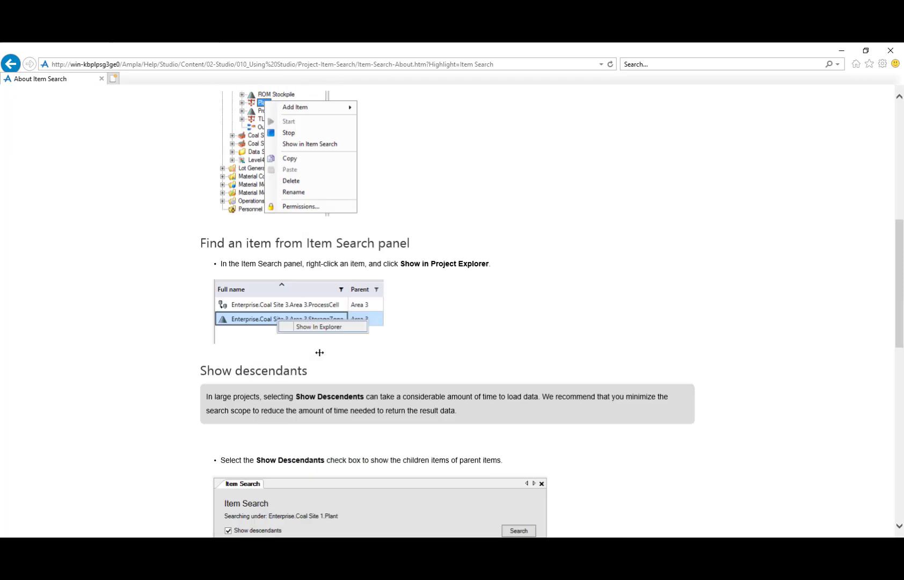
pyautogui.scroll(-3, 319, 350)
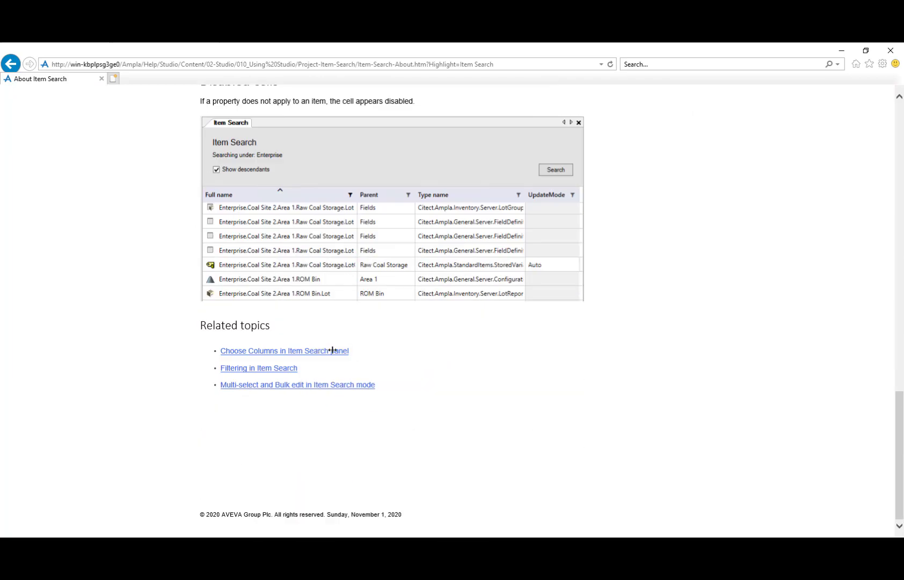
pyautogui.scroll(16, 278, 352)
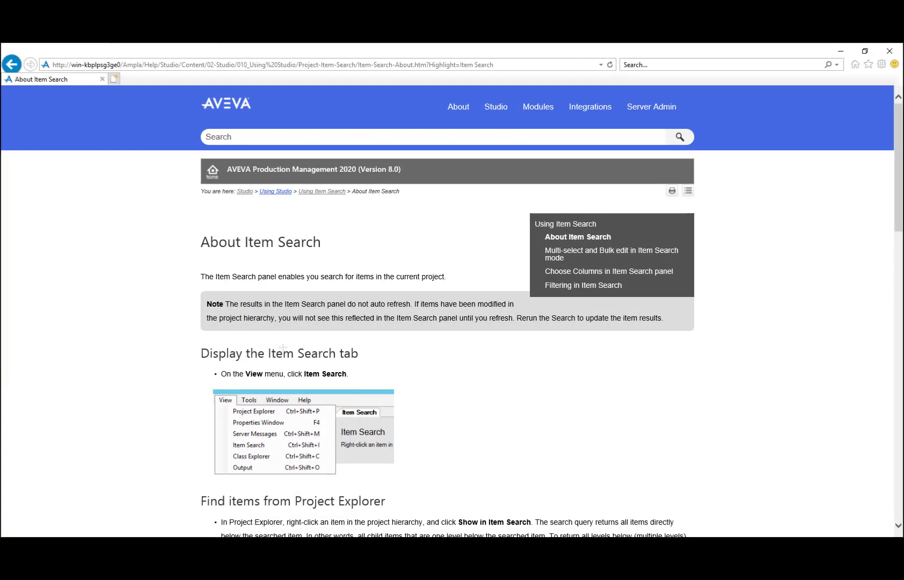